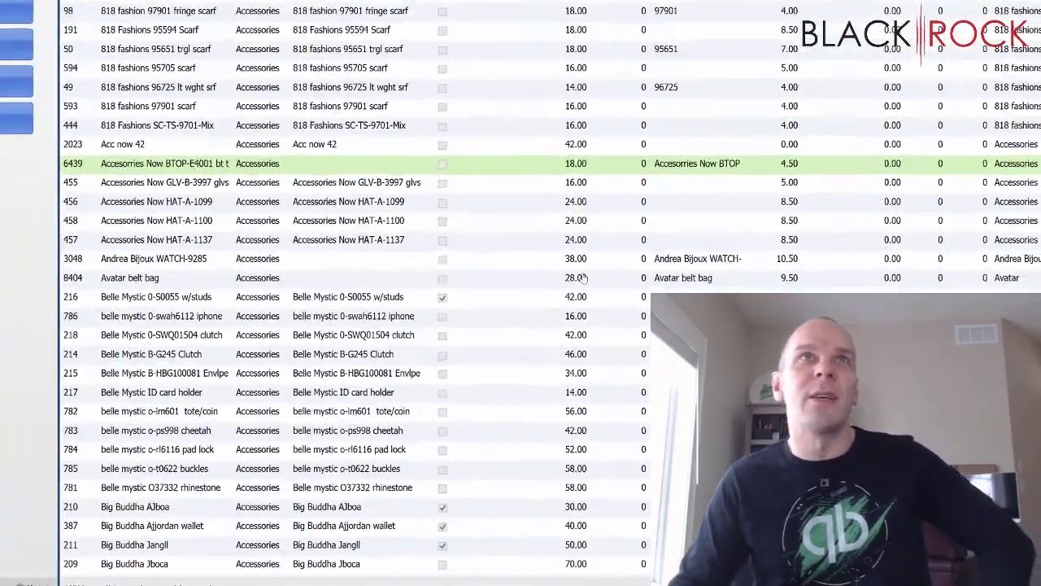
Review the Item List, then start a new item with its type set to Service.
scroll(503, 369, down, 8)
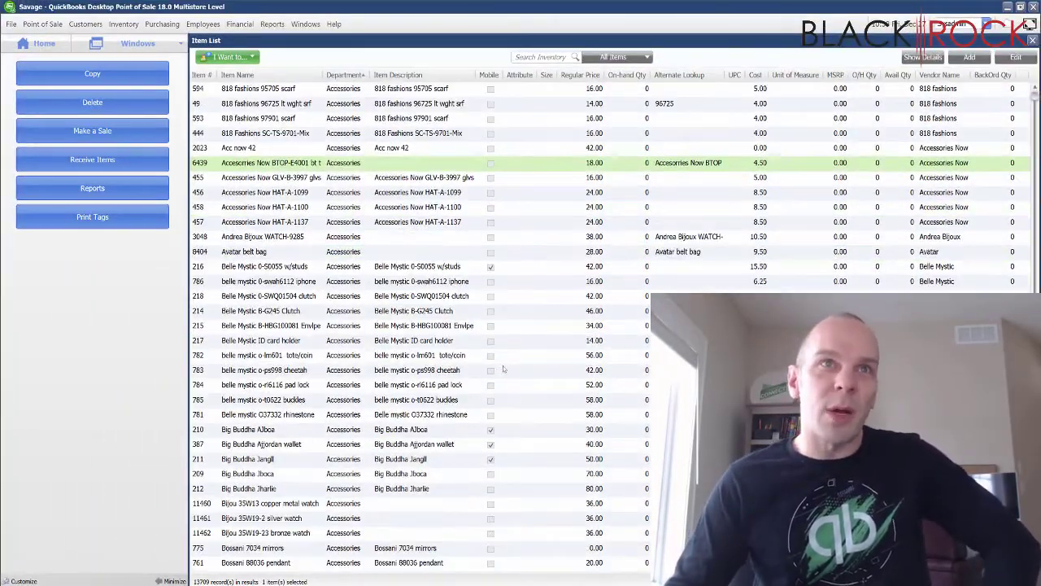
scroll(502, 371, down, 4)
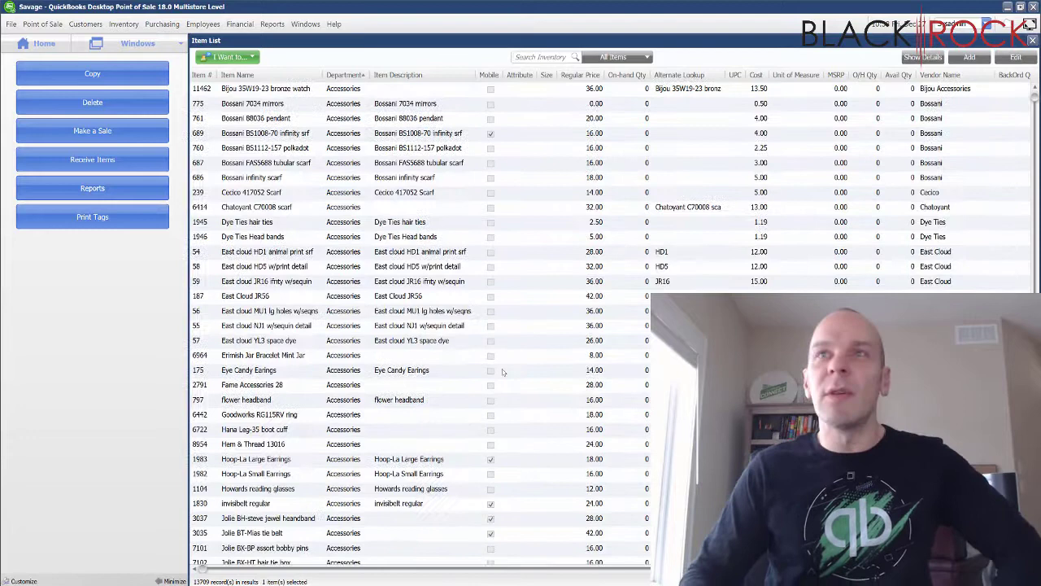
scroll(501, 372, down, 9)
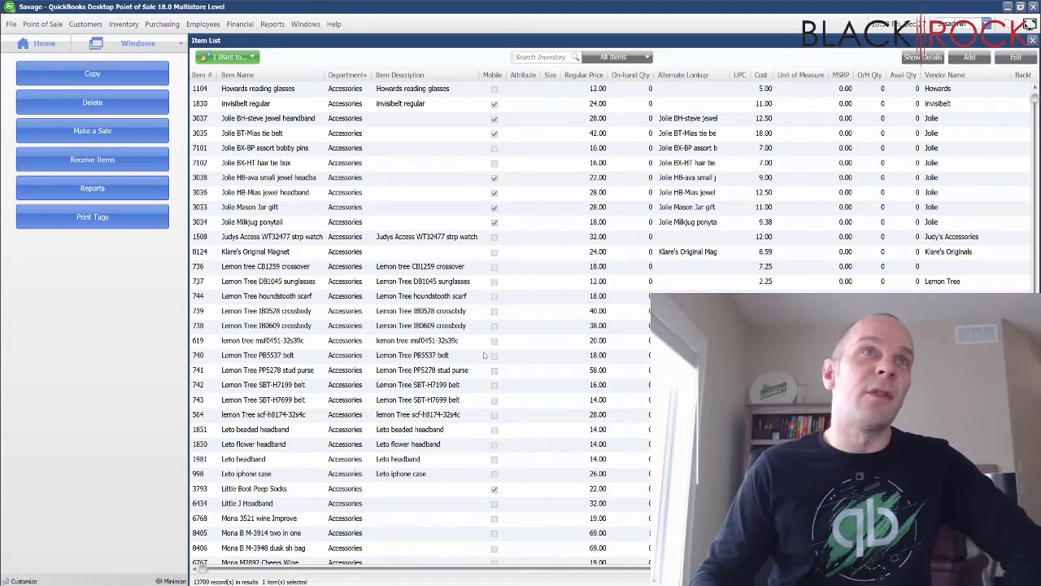
scroll(485, 355, up, 10)
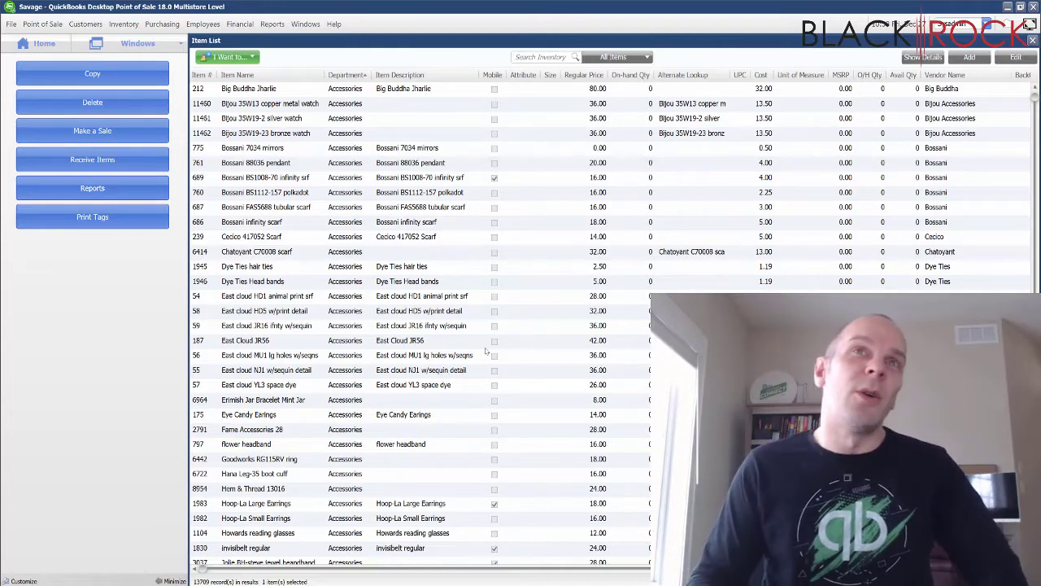
scroll(527, 328, up, 6)
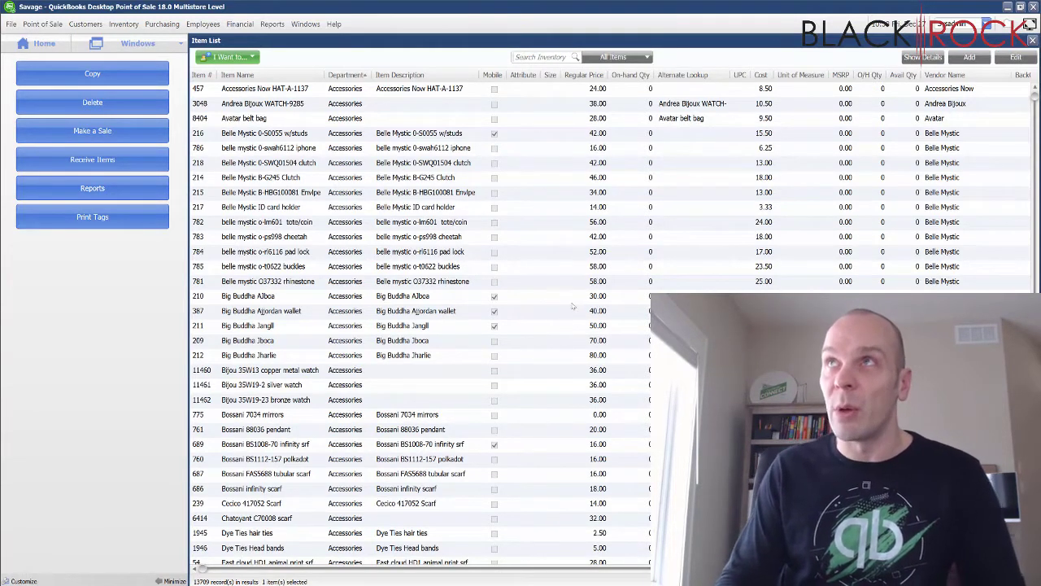
scroll(626, 256, up, 5)
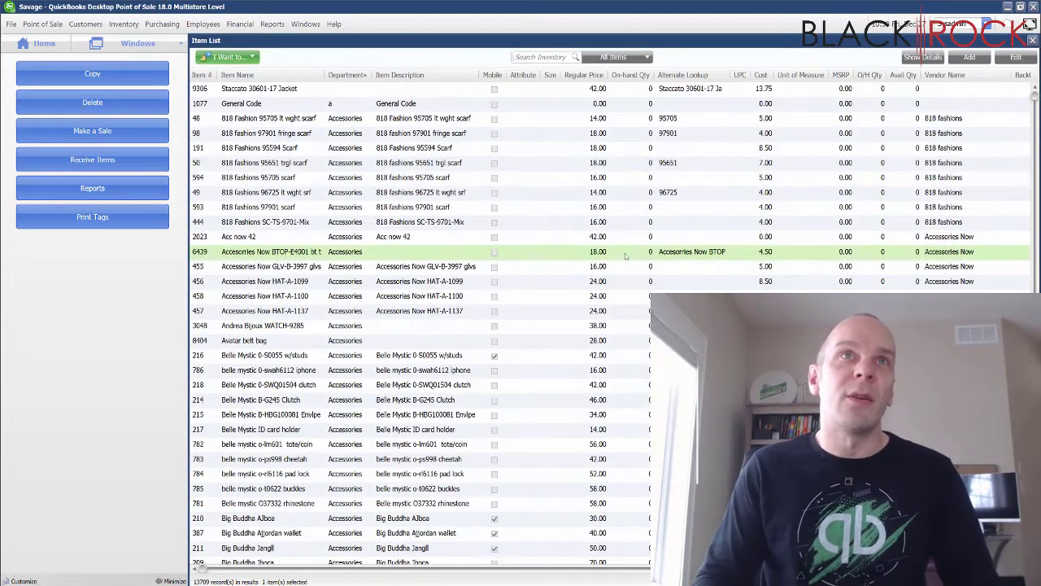
scroll(626, 257, down, 5)
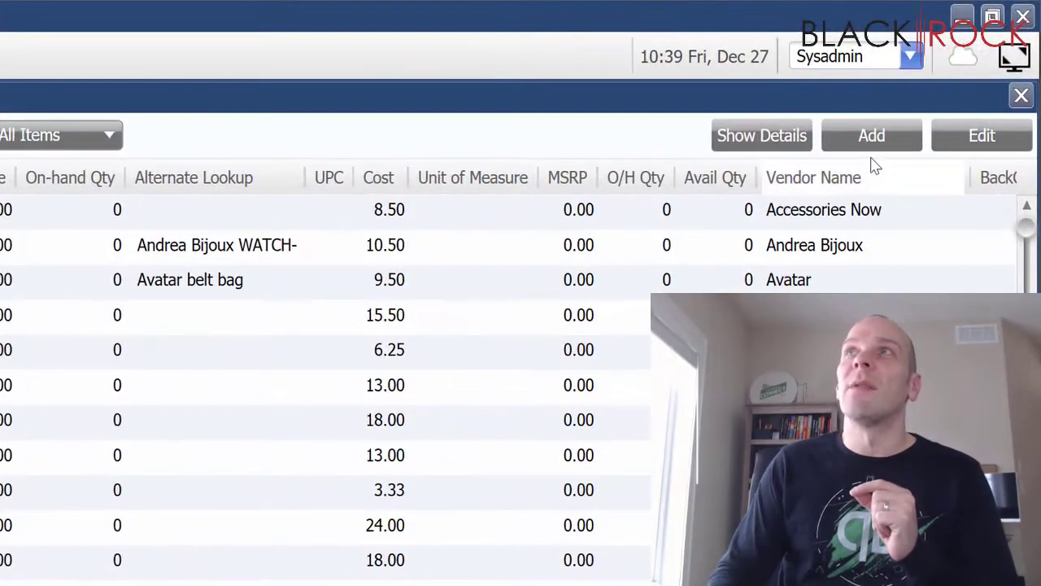
click(872, 136)
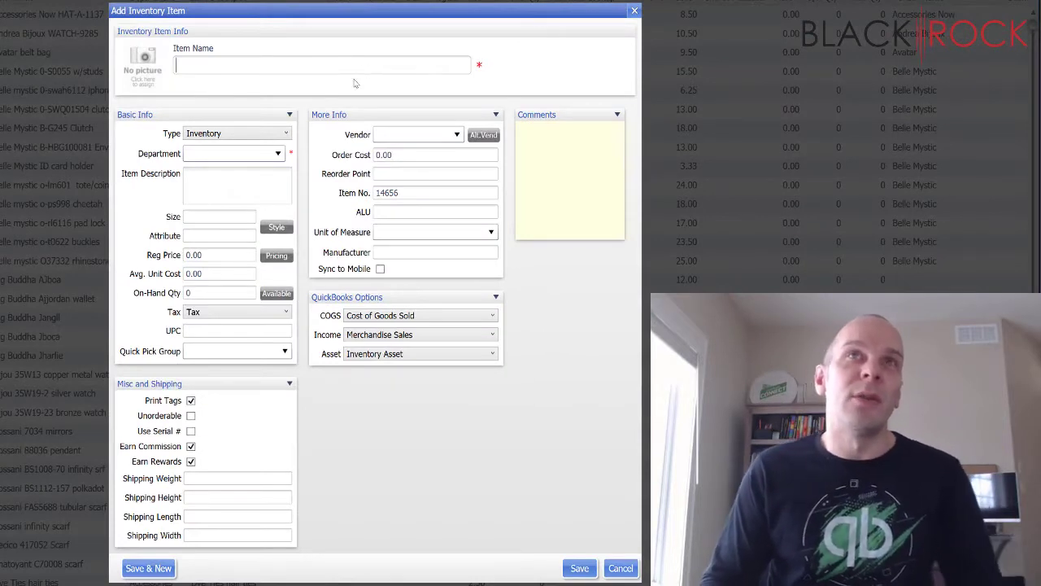
click(286, 135)
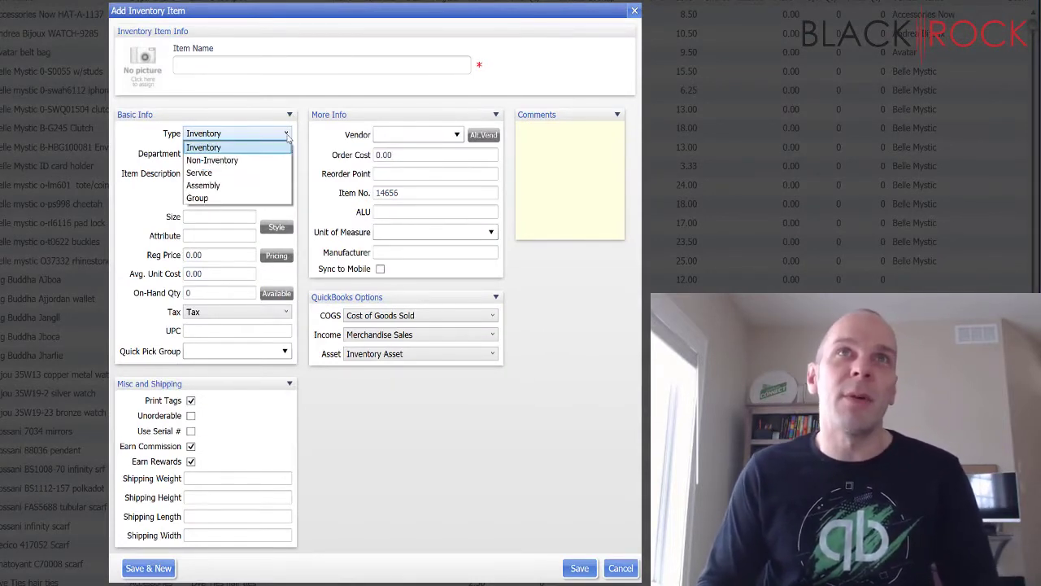
click(255, 176)
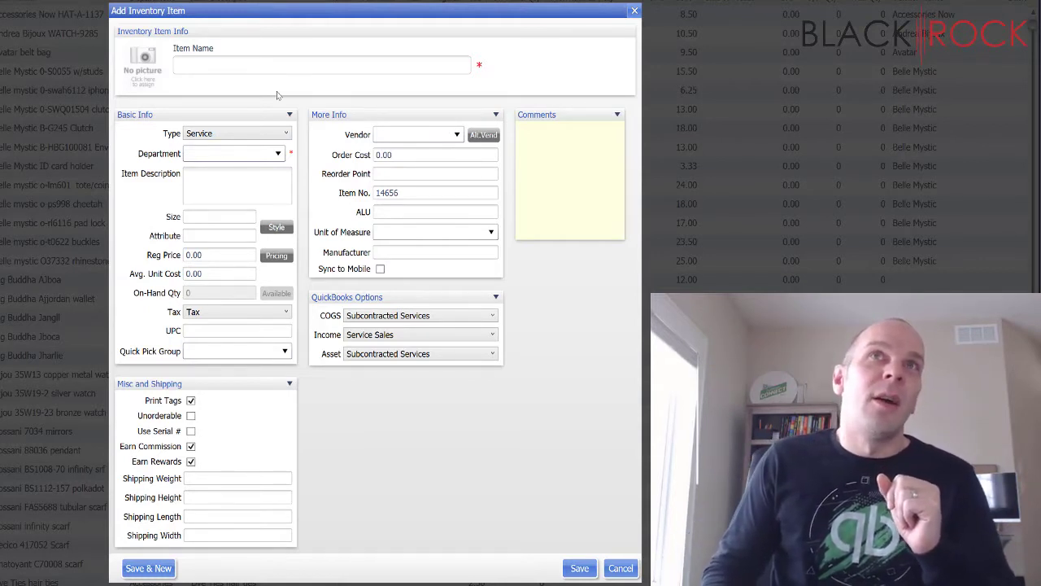
click(287, 66)
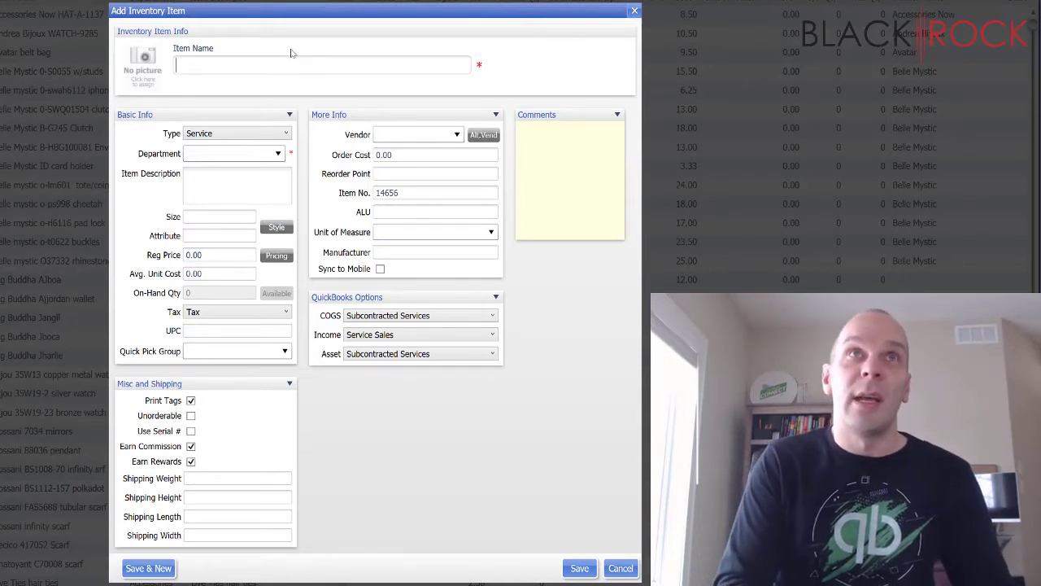
Enter 'Install of Windows' as the item name, fixing the typos.
text(I)
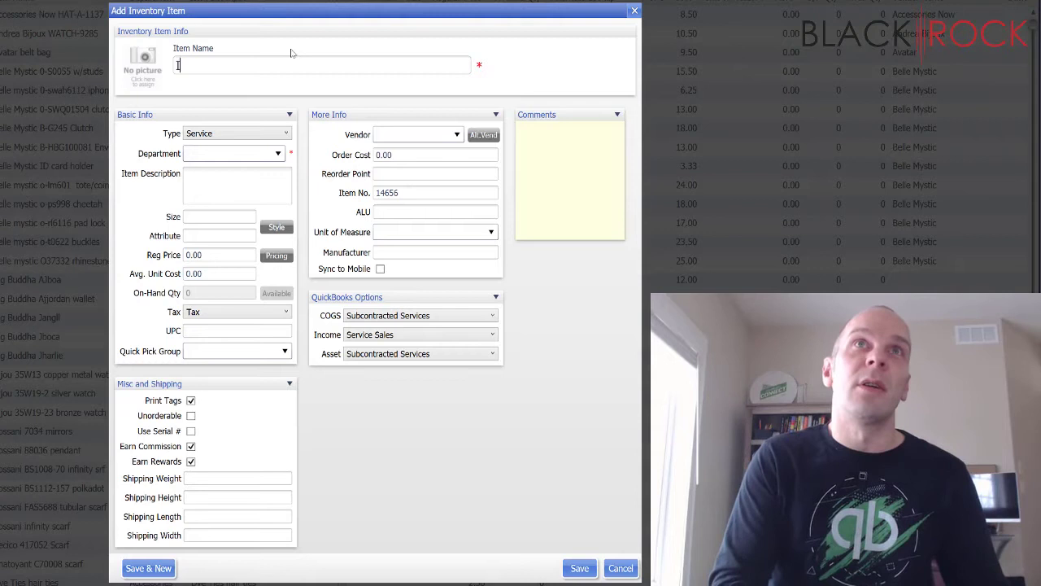
text(nstalling)
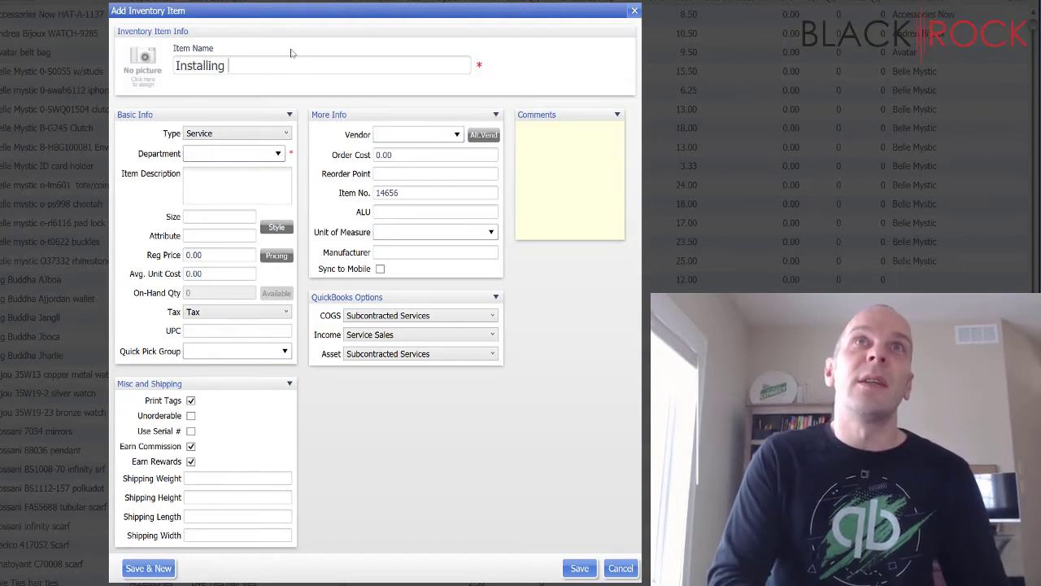
key(BackSpace)
key(BackSpace)
key(BackSpace)
key(BackSpace)
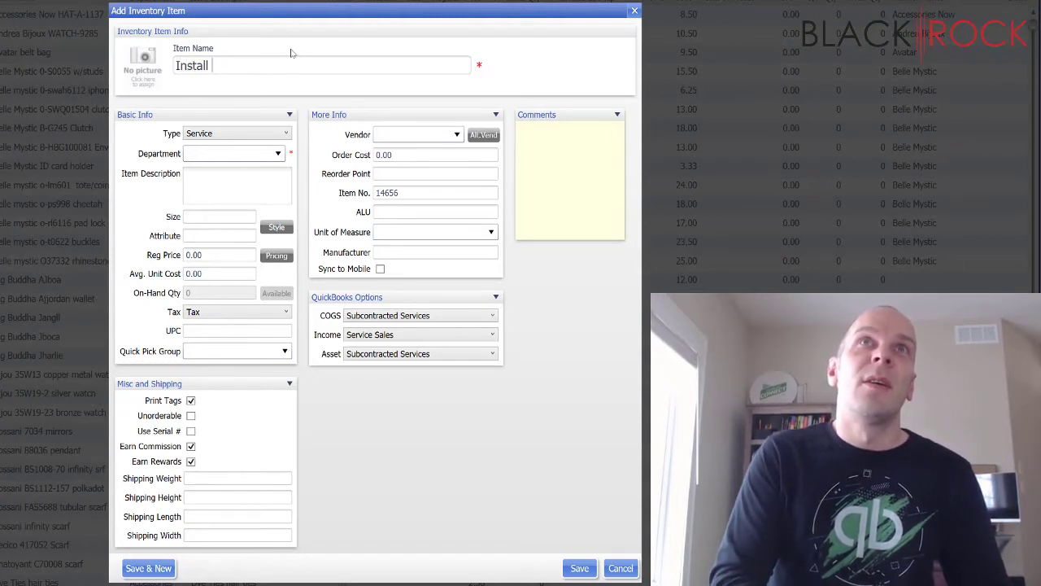
text(of Winodo)
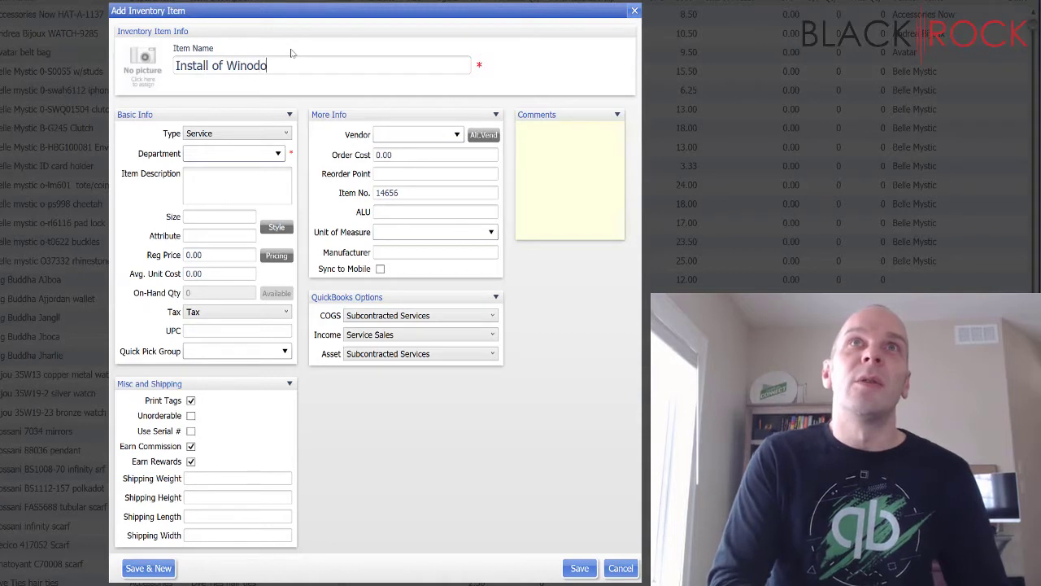
key(BackSpace)
key(BackSpace)
key(BackSpace)
text(dows)
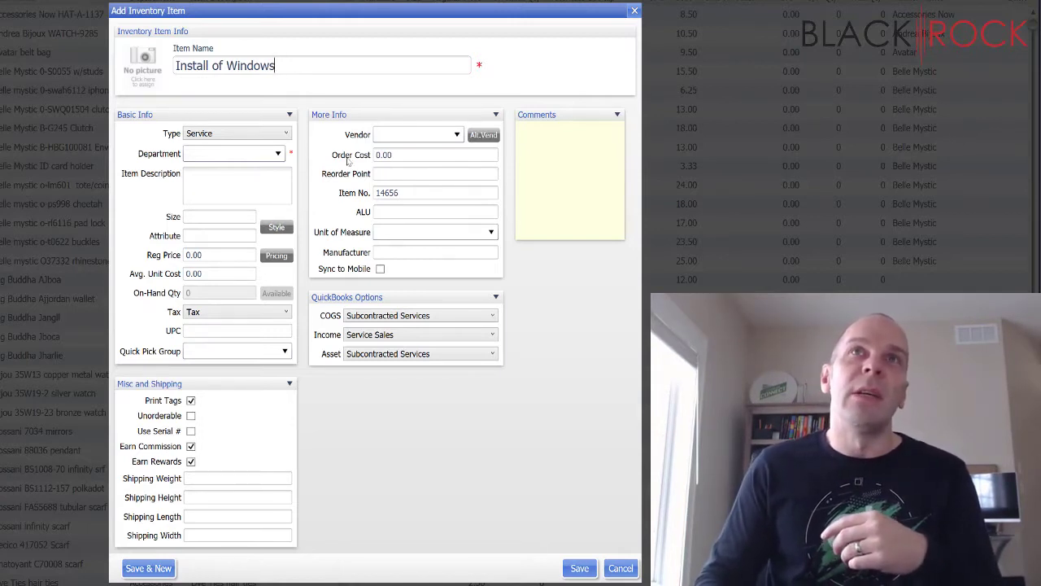
Keep the type as Service, choose department Misc., and set regular price 60.
click(287, 135)
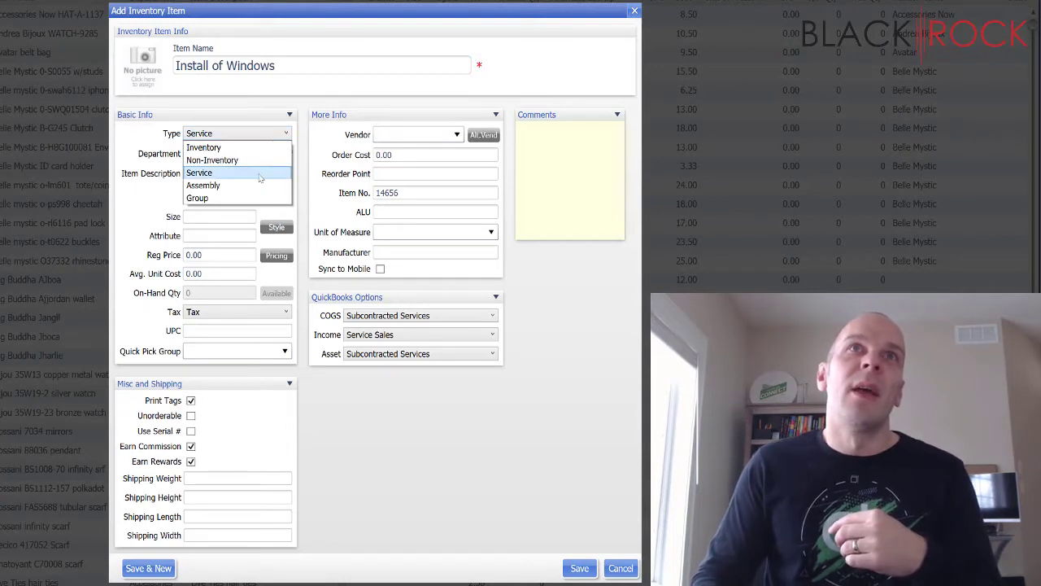
click(301, 176)
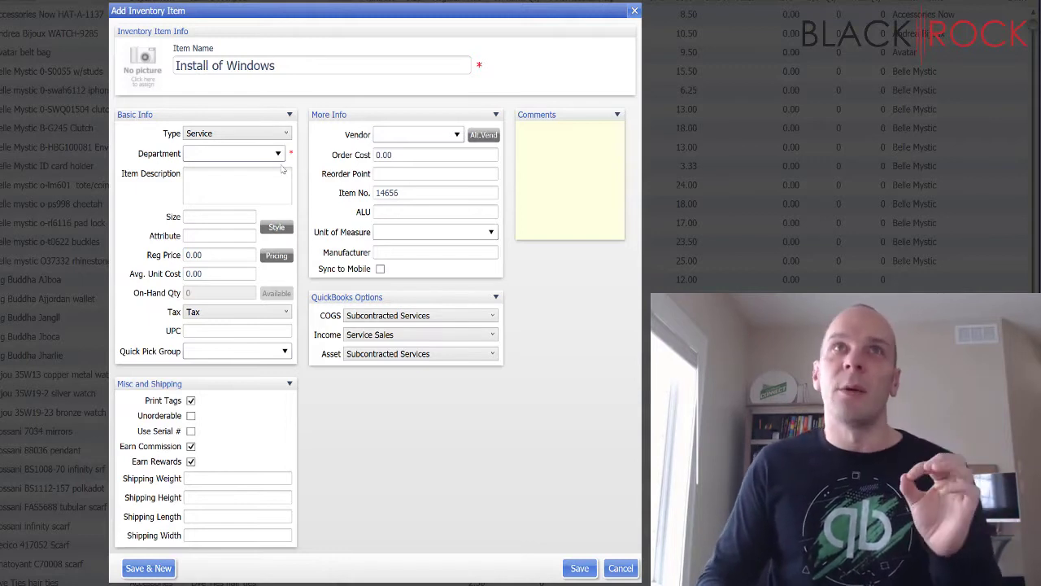
click(278, 155)
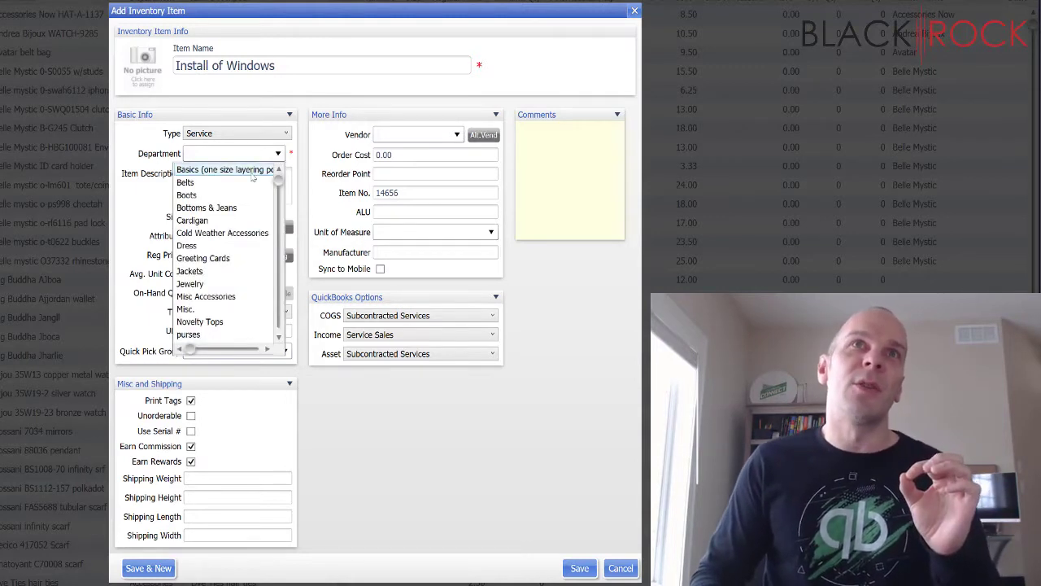
click(234, 309)
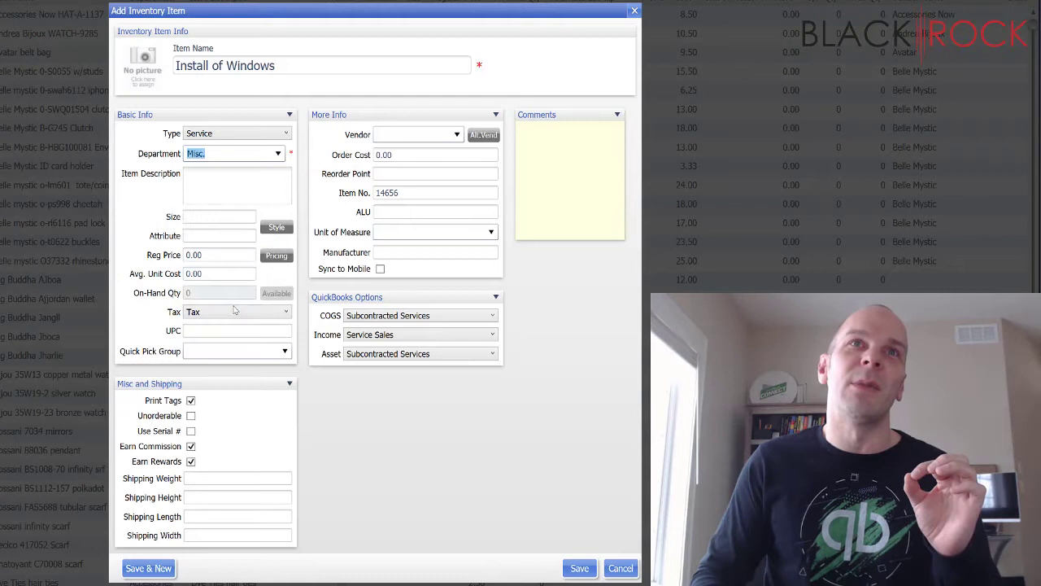
click(223, 255)
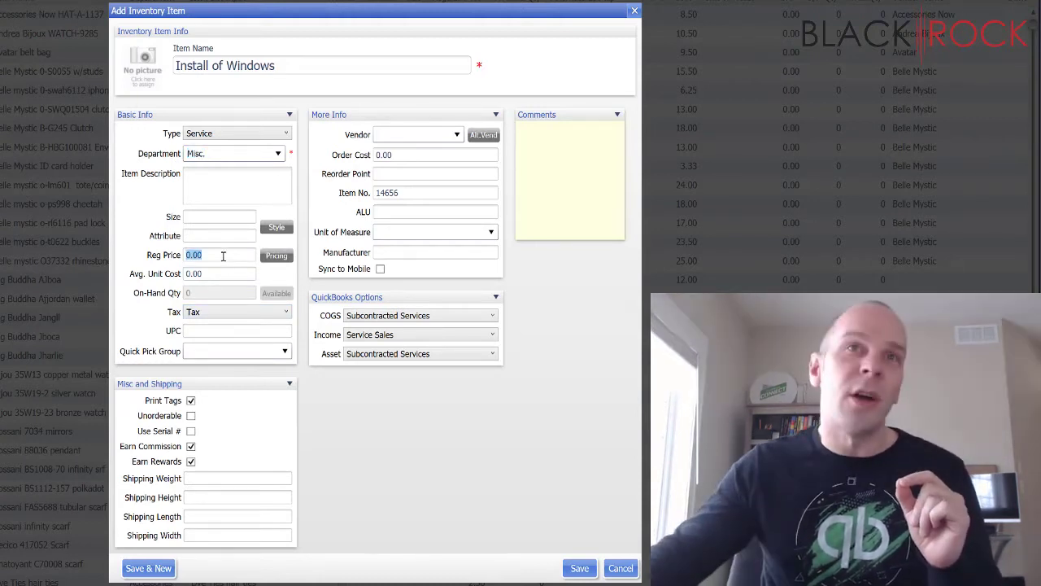
text(10)
key(BackSpace)
key(BackSpace)
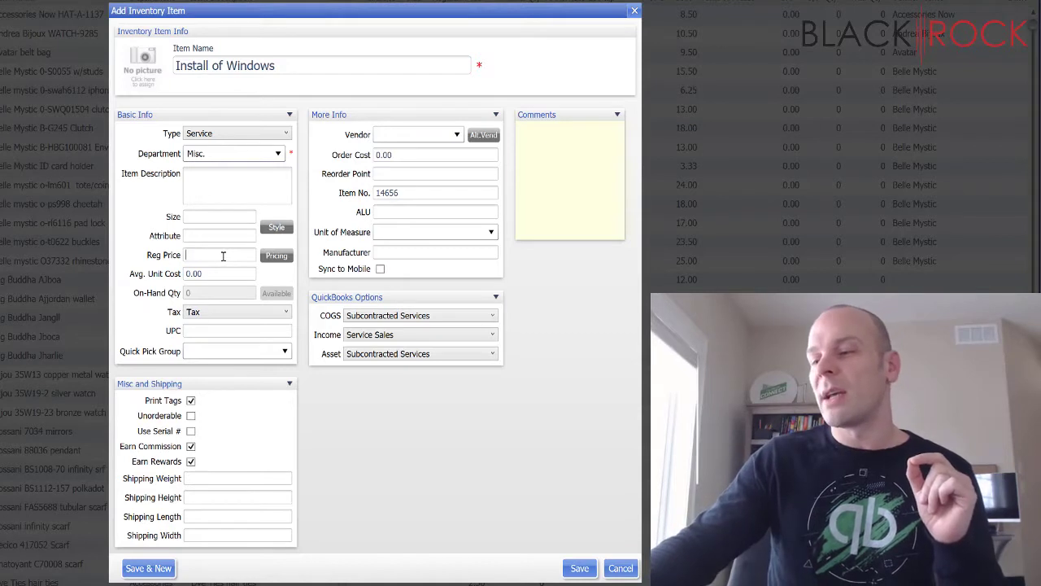
text(60)
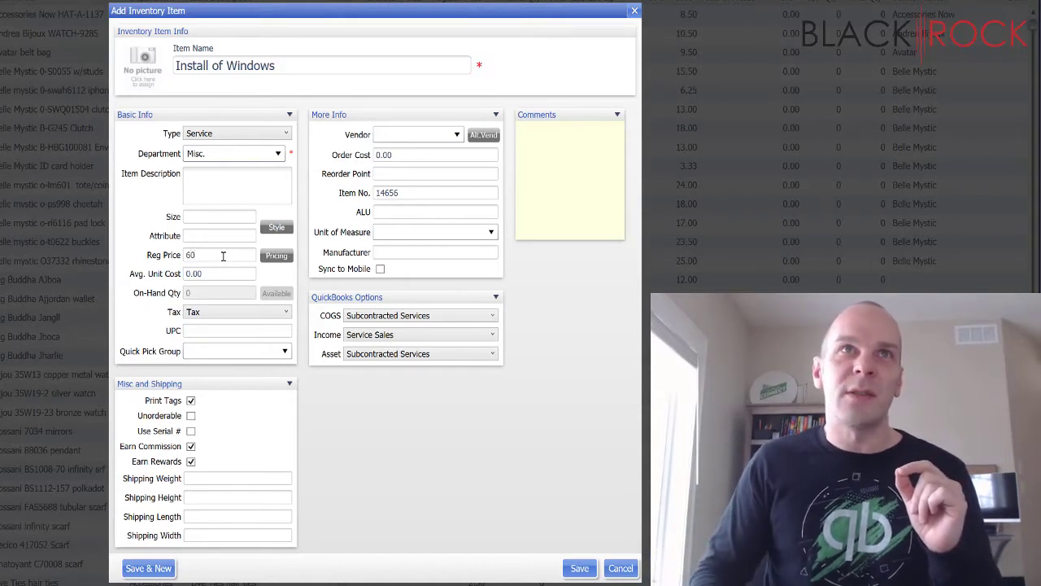
Commit the regular price so it formats as 60.00.
click(342, 430)
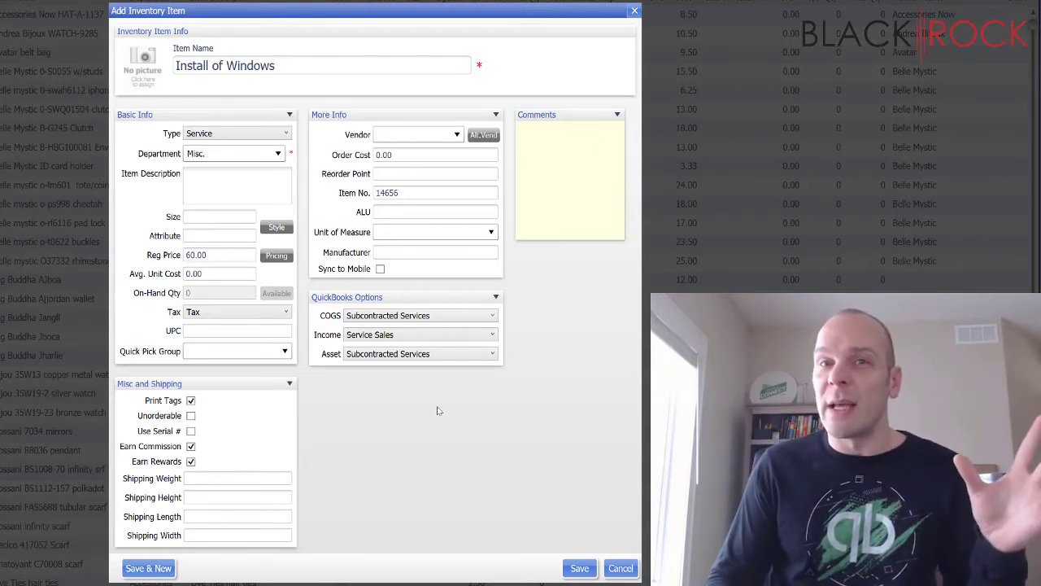
Save Install of Windows, show its details, and start a blank item numbered 14657.
click(576, 567)
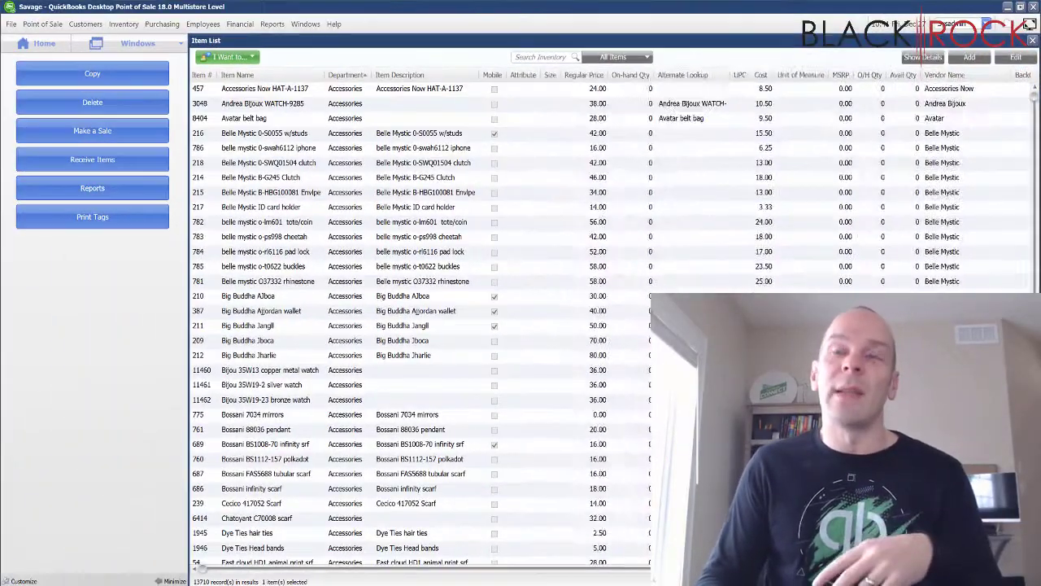
click(908, 21)
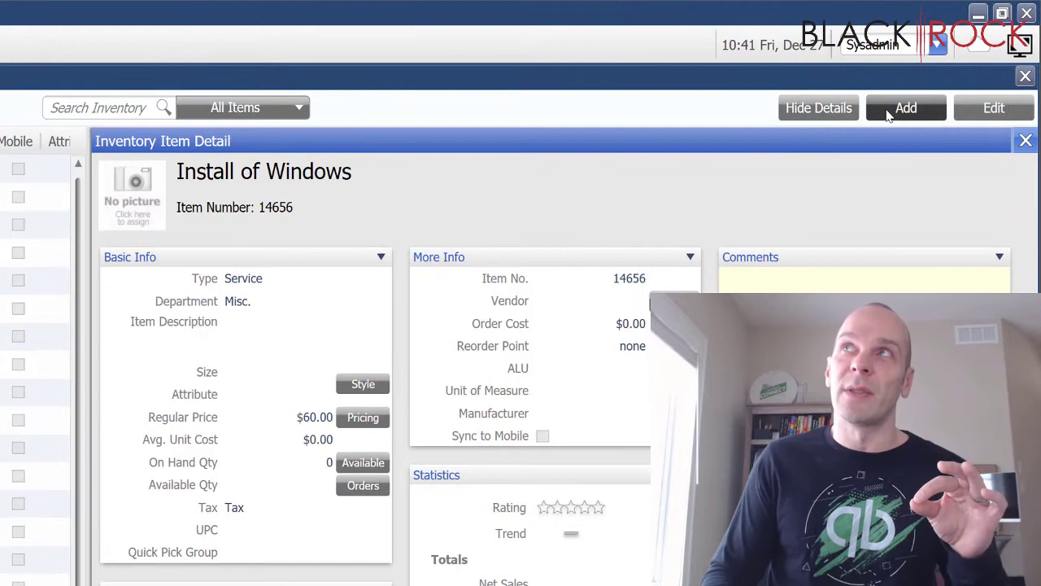
click(889, 110)
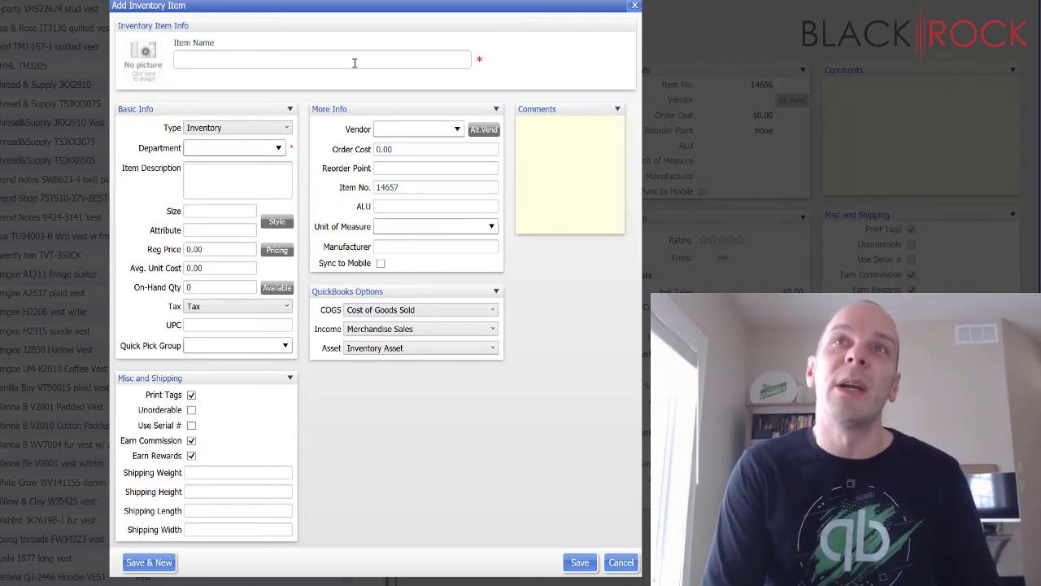
Name the item 'Consulting' with price 80 in the Misc. department.
text(Consulting)
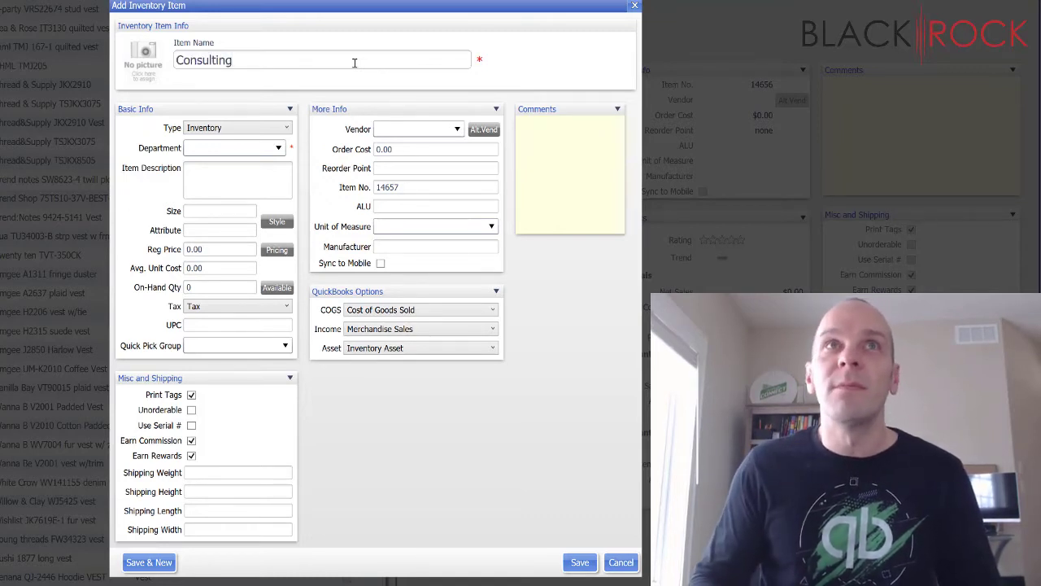
click(217, 247)
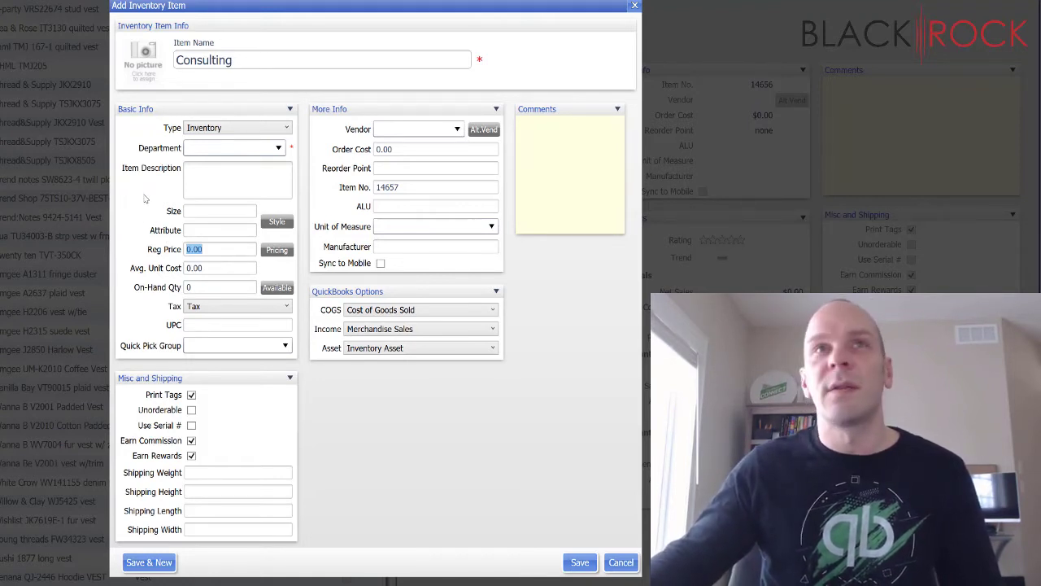
text(80)
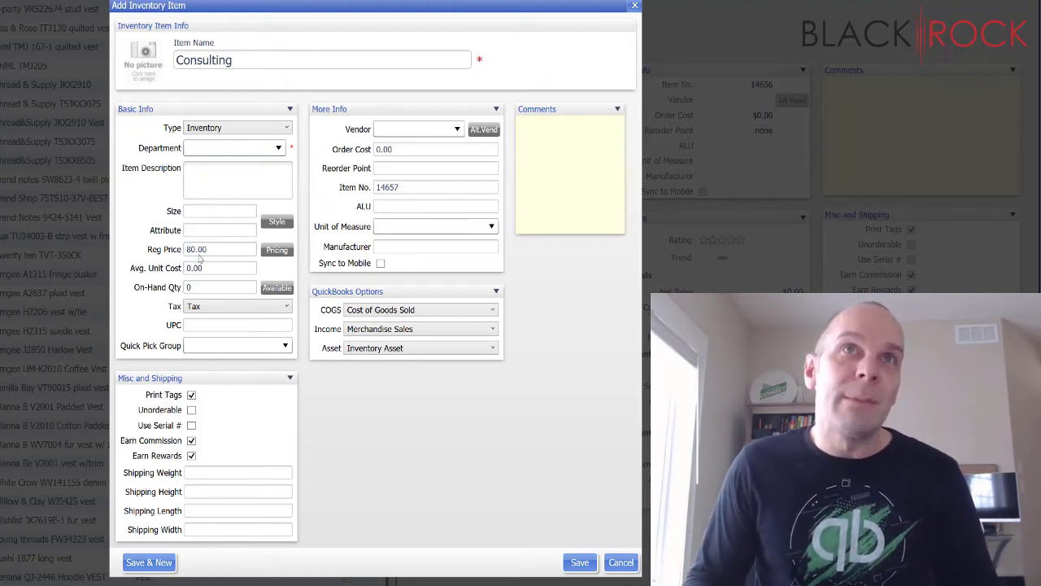
click(279, 148)
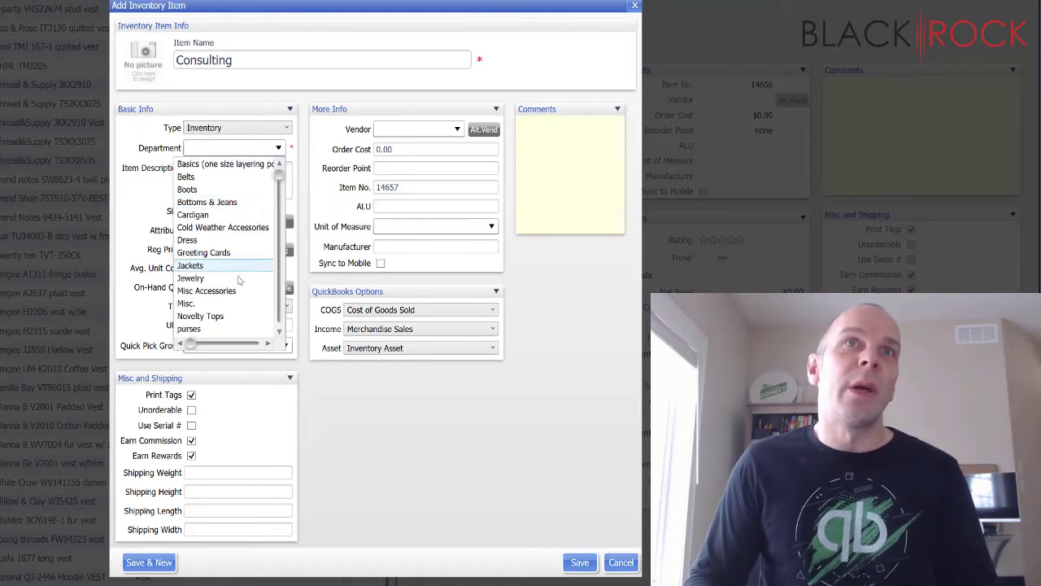
click(241, 305)
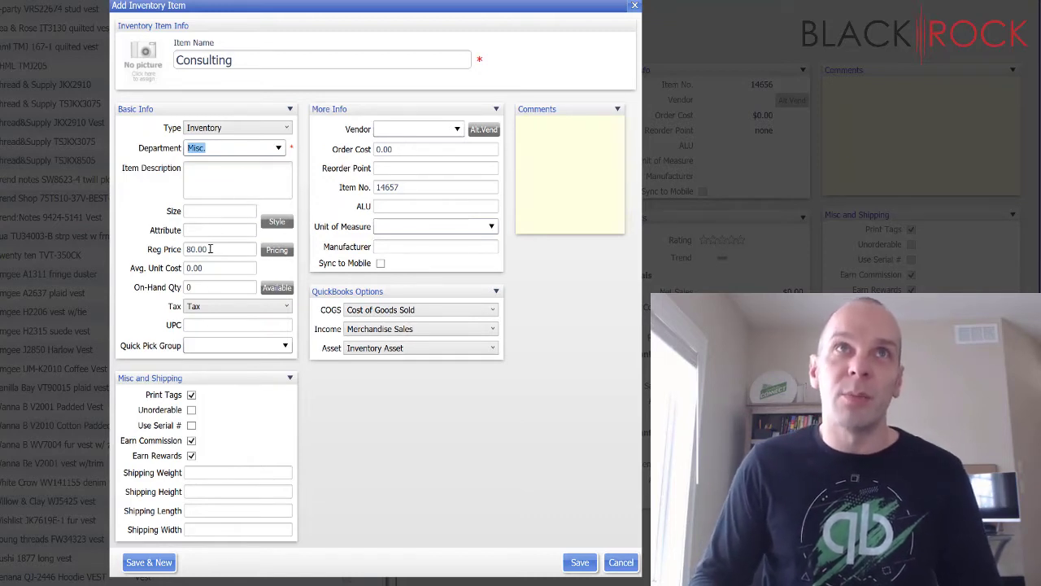
Describe it as 'Hourly Consulting Charge' and append '(per hour)' to the name.
click(218, 190)
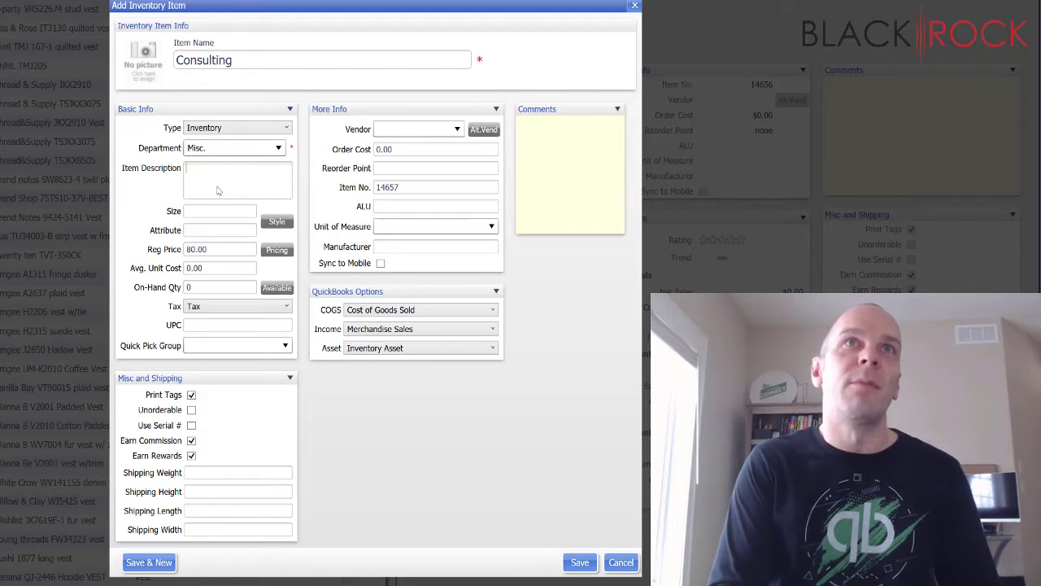
text(Hourly Co)
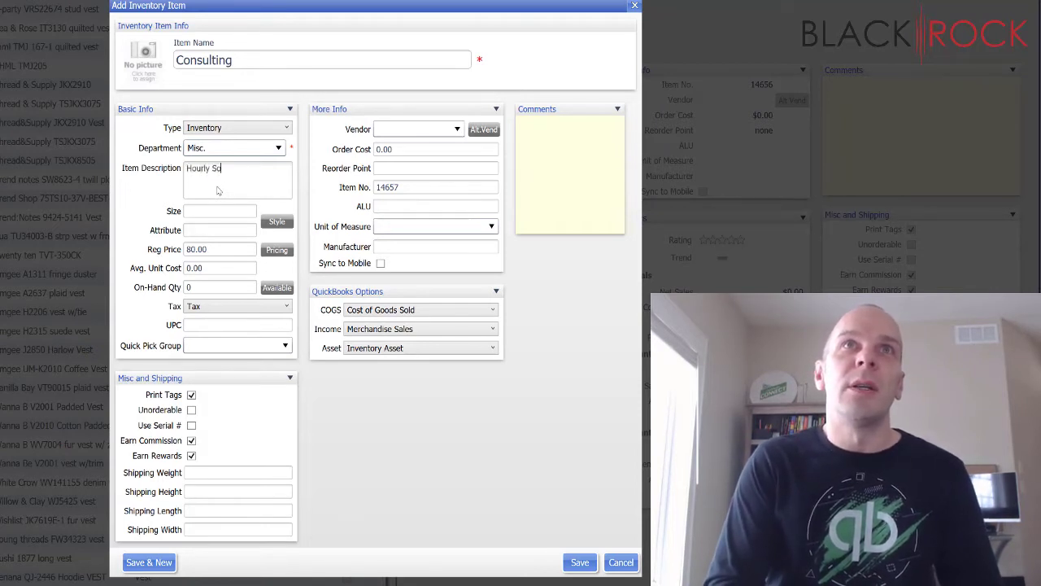
text(nsulting)
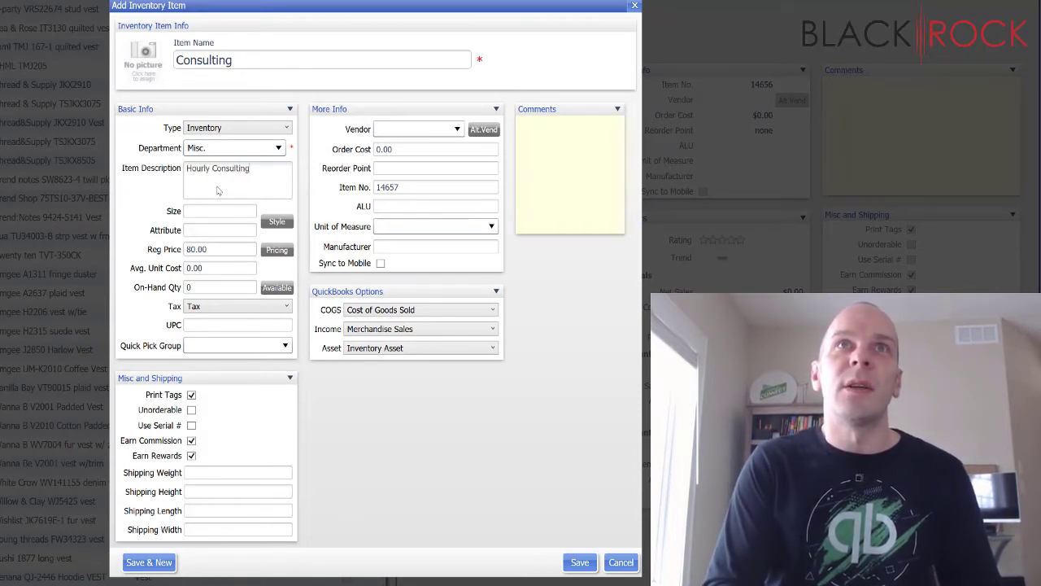
text( Charge)
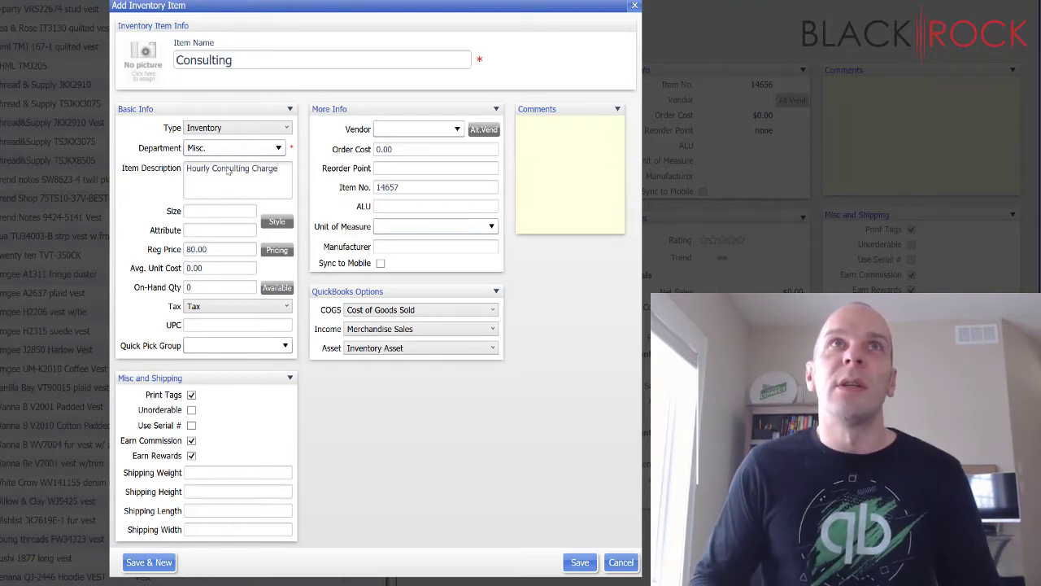
click(293, 65)
click(313, 59)
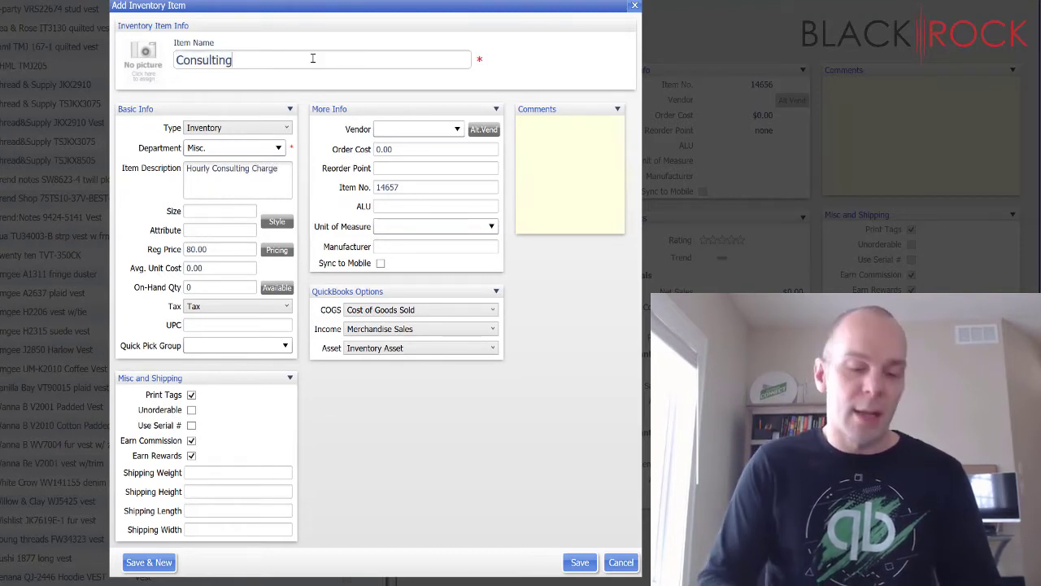
text((per hour)
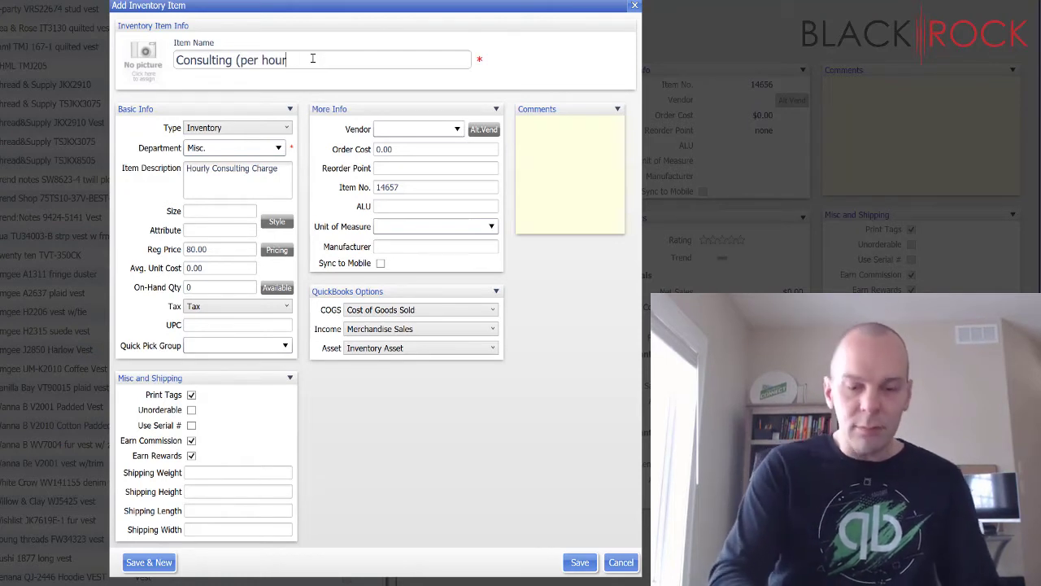
text())
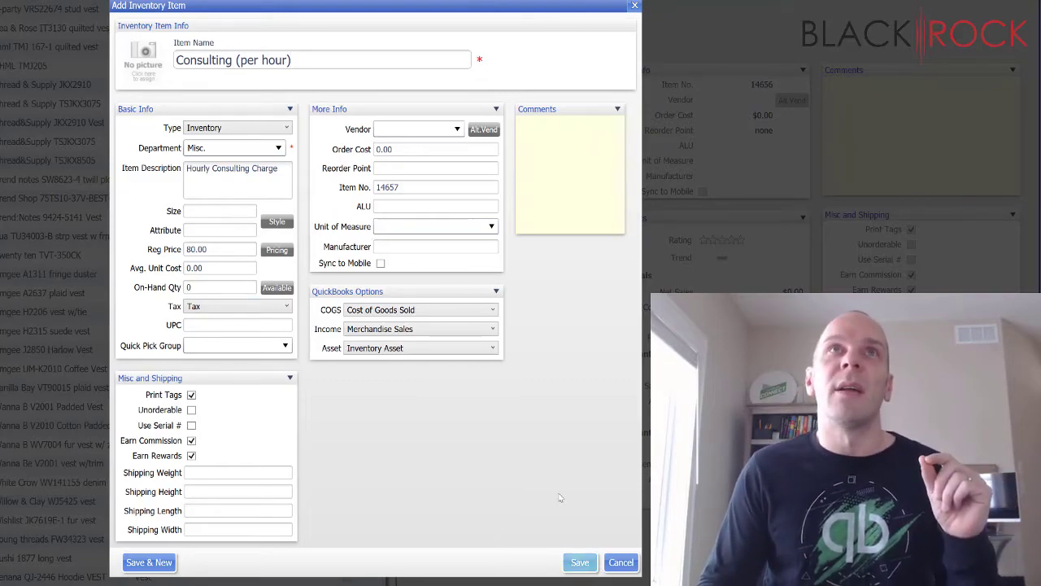
Save Consulting (per hour), then create and save 'Landscaping work (per hour)' as a Misc. service at 100.00.
click(593, 563)
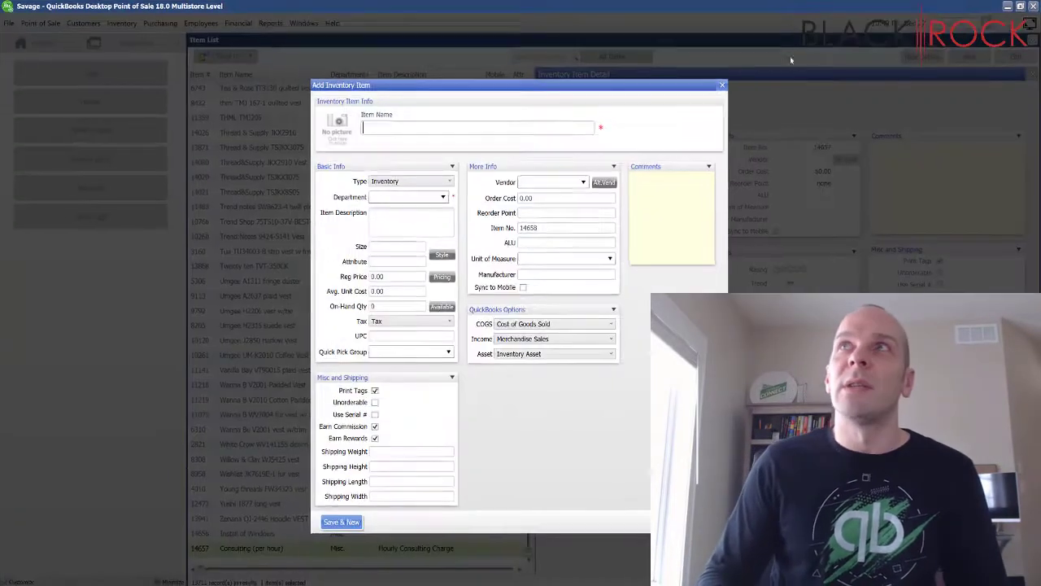
text(Land)
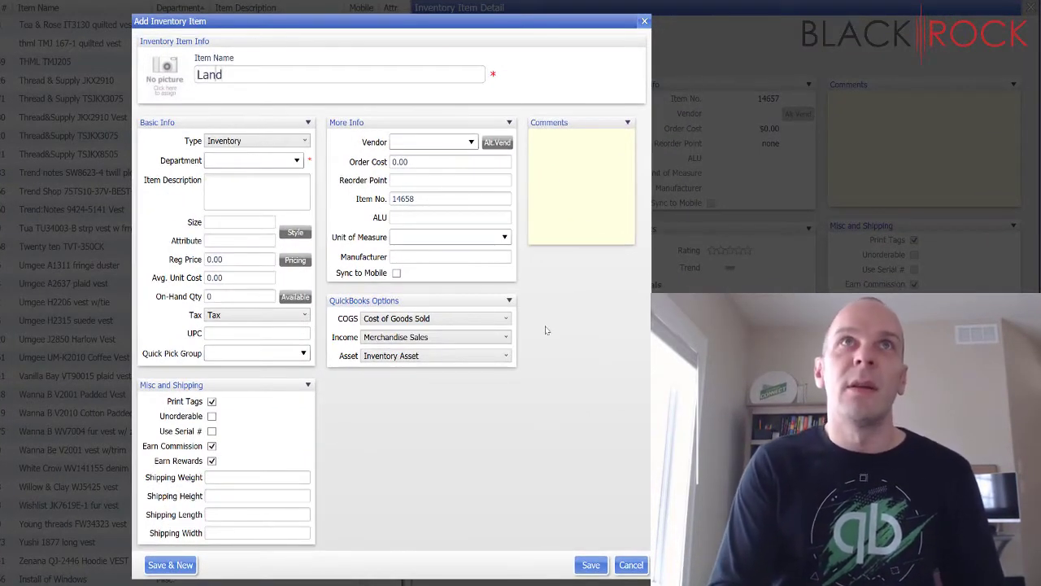
text(scapin)
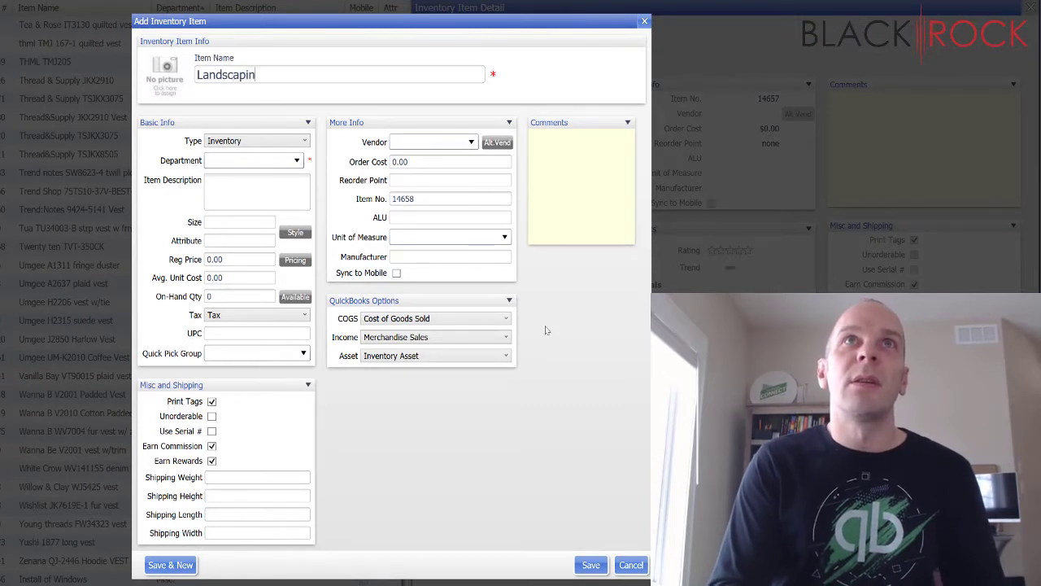
text(g work)
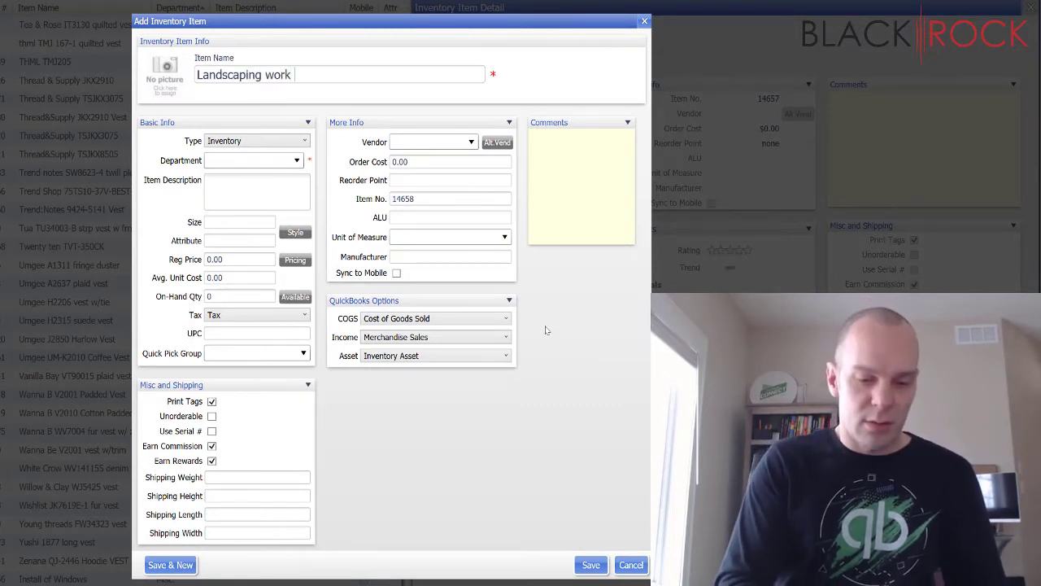
text( (per hour)
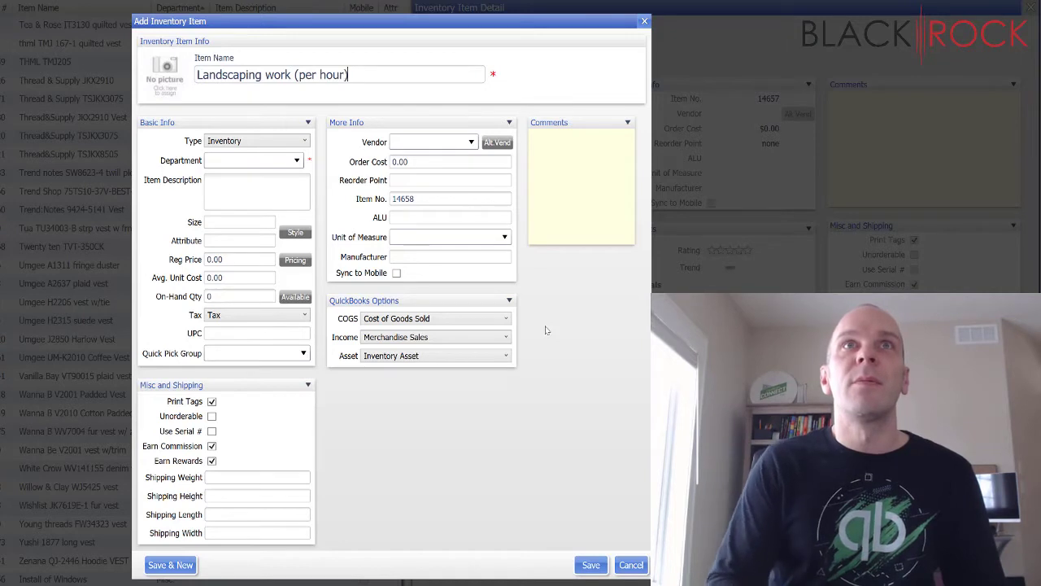
click(257, 260)
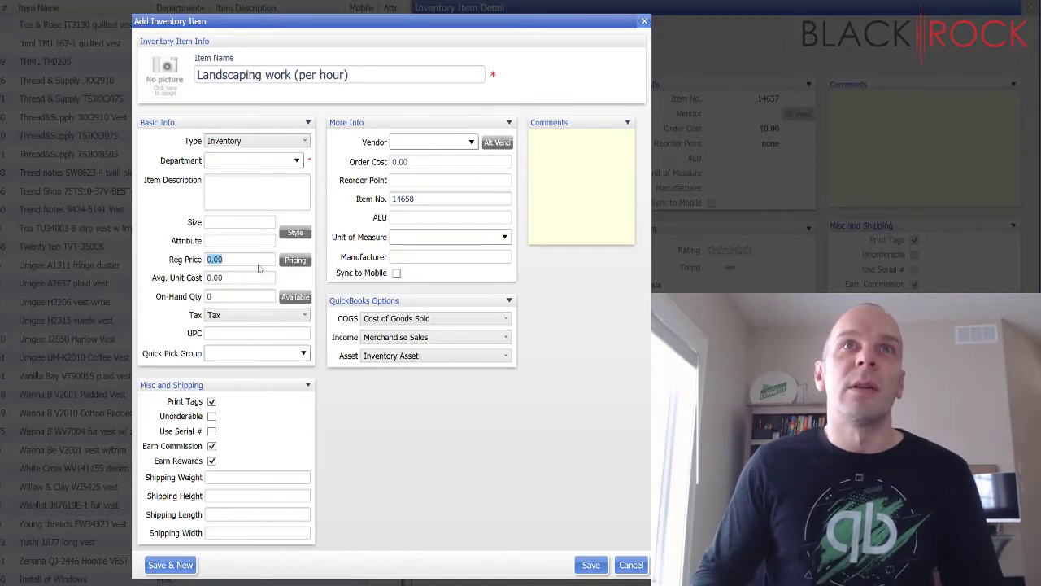
text(100.00)
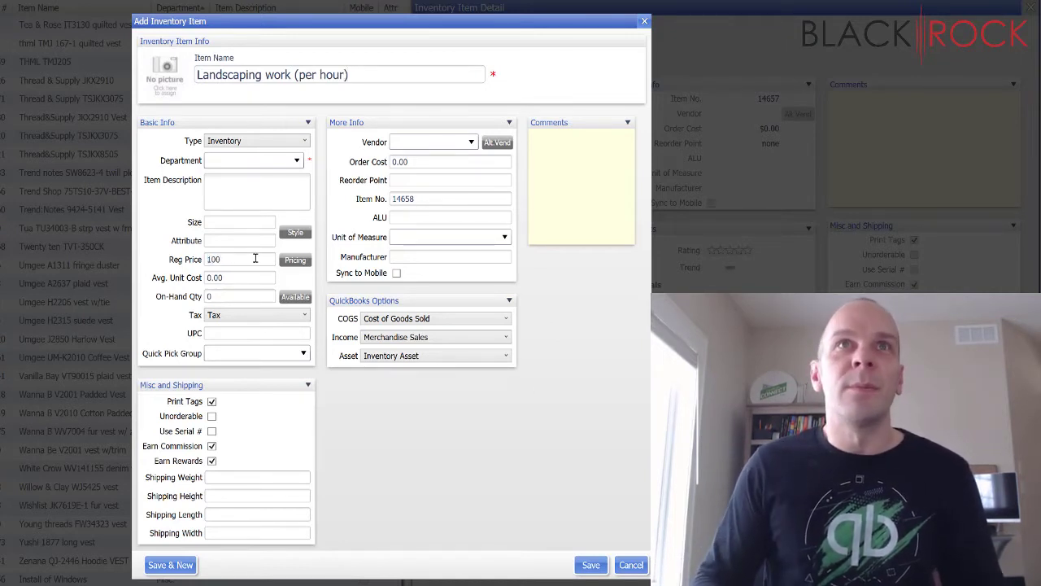
click(297, 160)
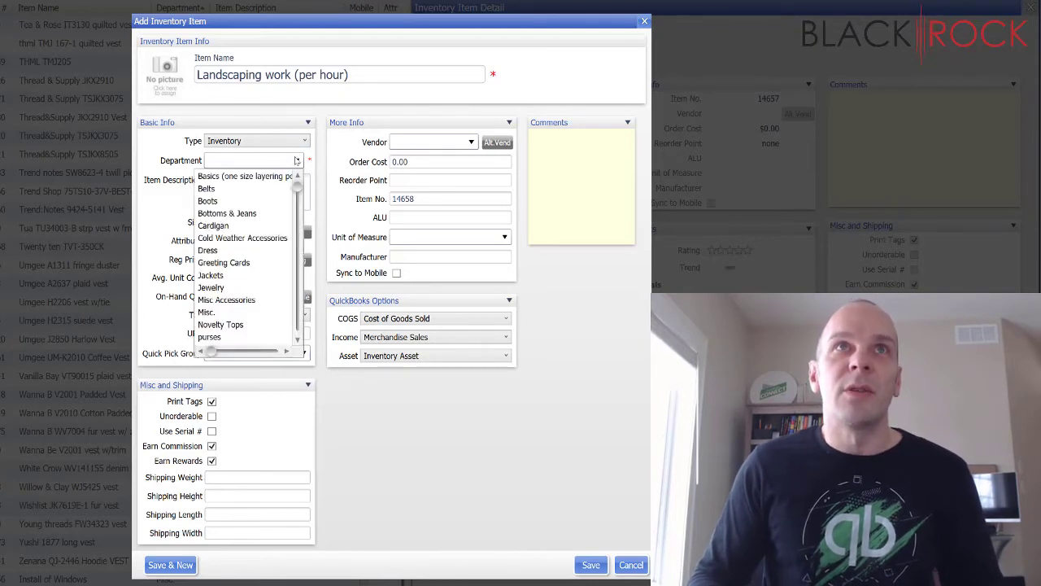
click(241, 313)
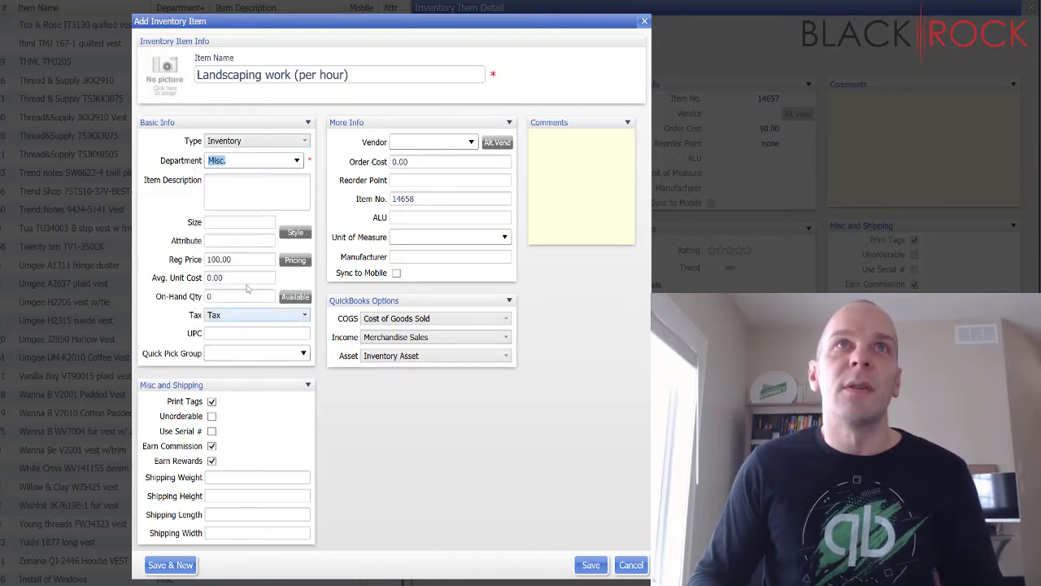
click(305, 141)
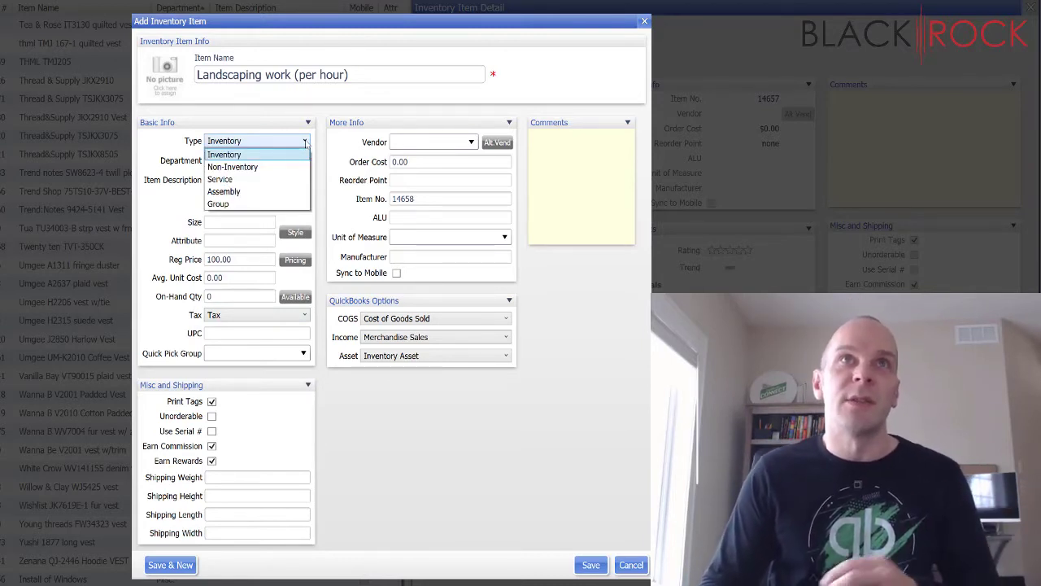
click(263, 187)
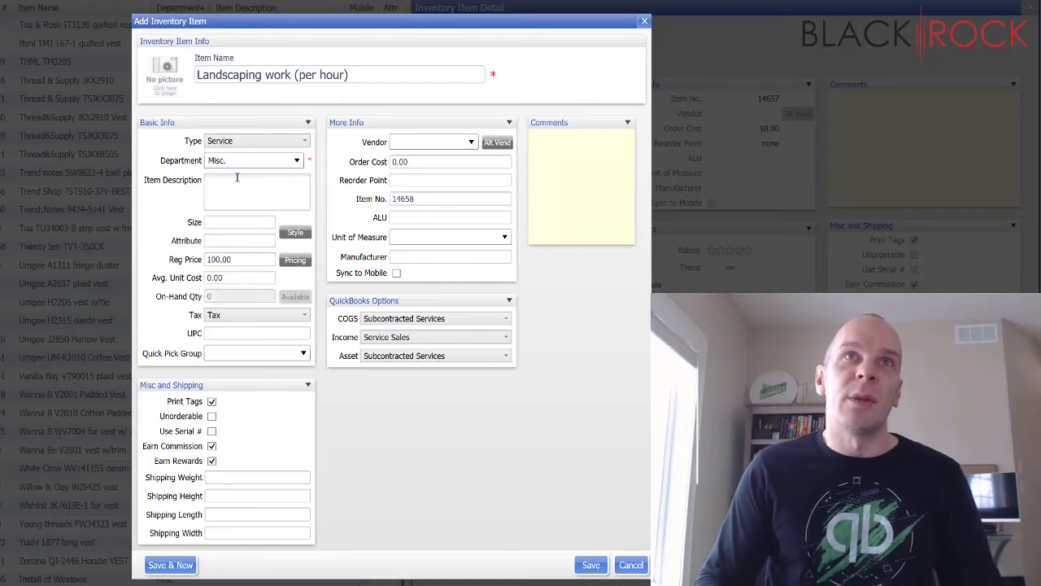
click(584, 566)
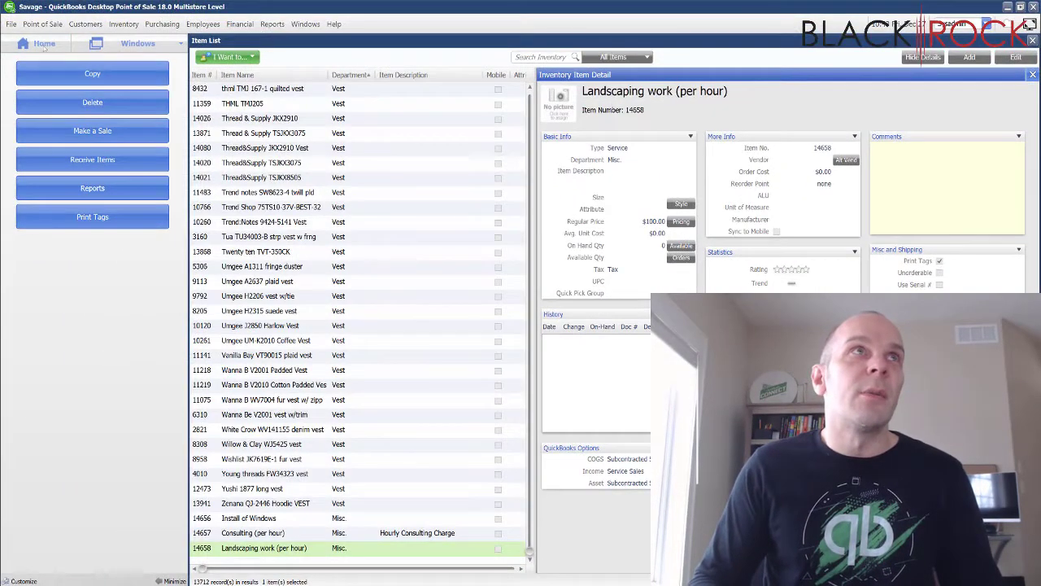
Start a new sale, add Install of Windows, then remove that line.
click(44, 44)
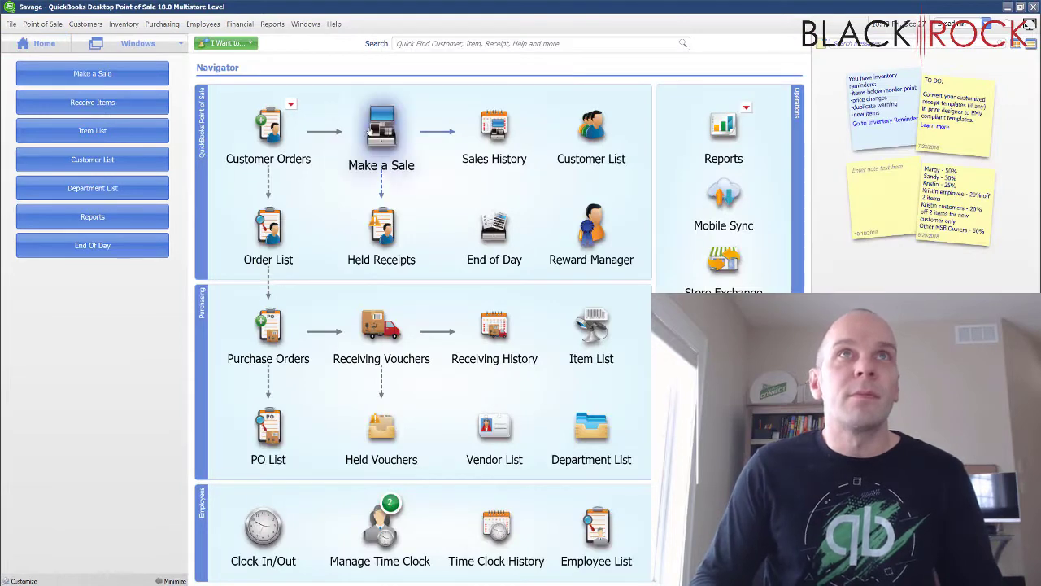
click(380, 130)
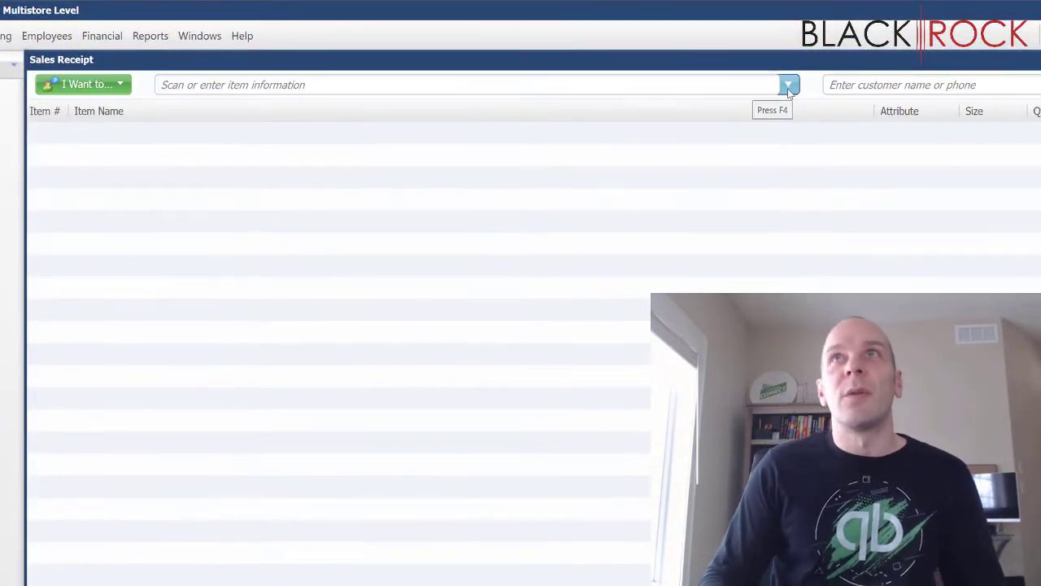
text(windows)
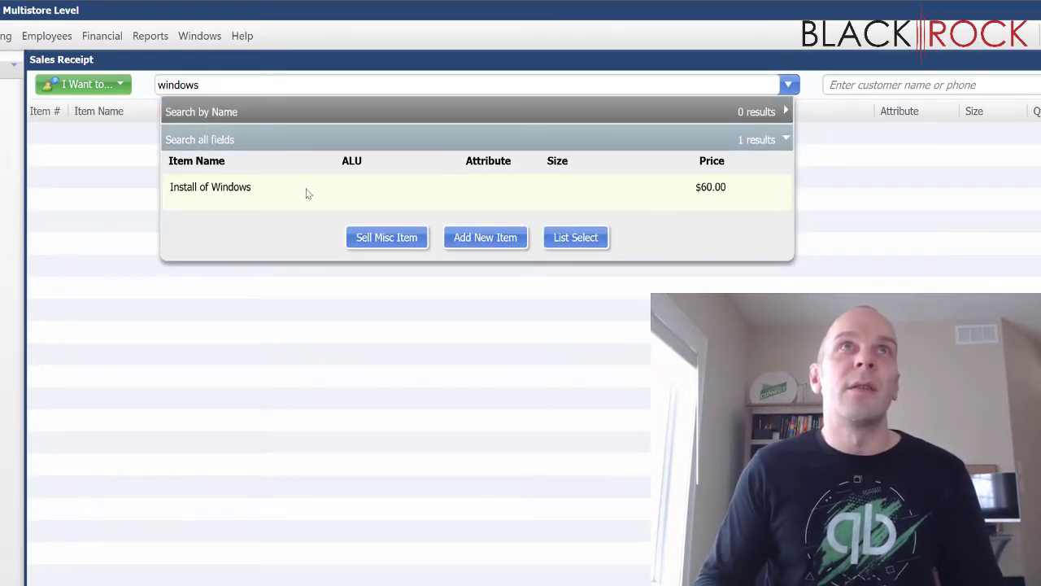
click(308, 191)
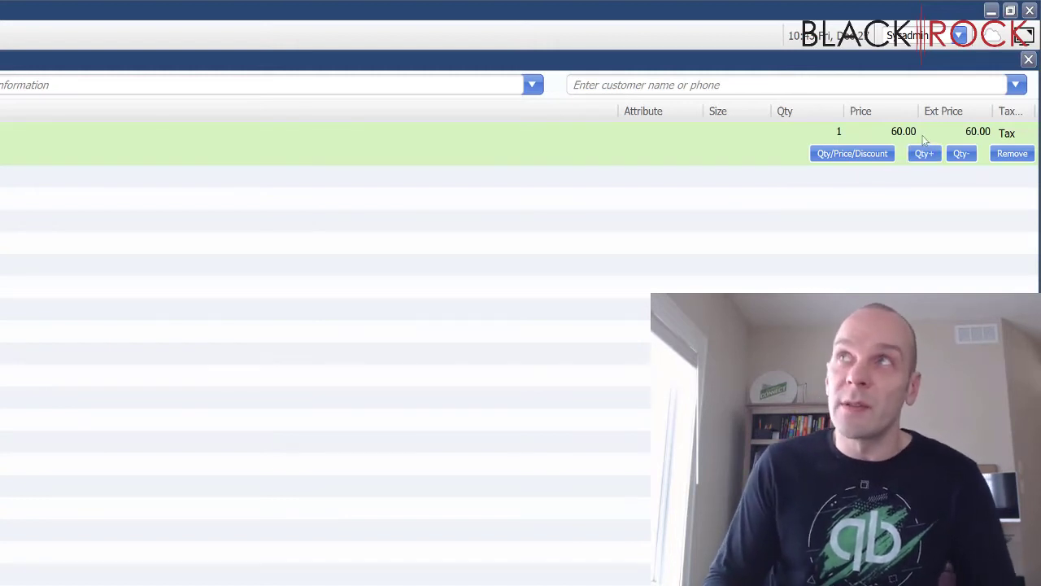
click(1002, 155)
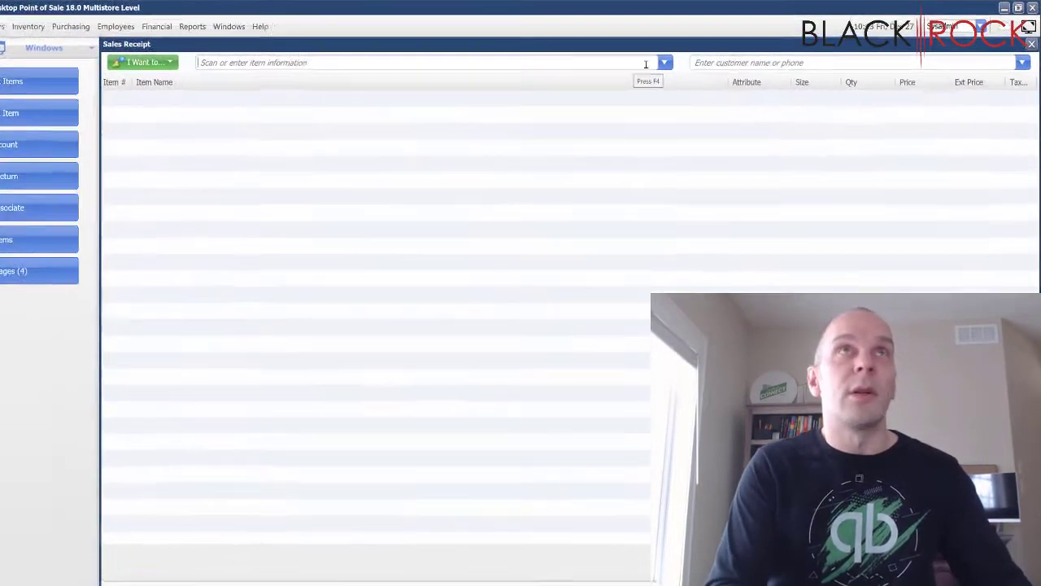
Try adding Consulting (per hour) to the receipt, drop it, and open the Item List.
text(consult)
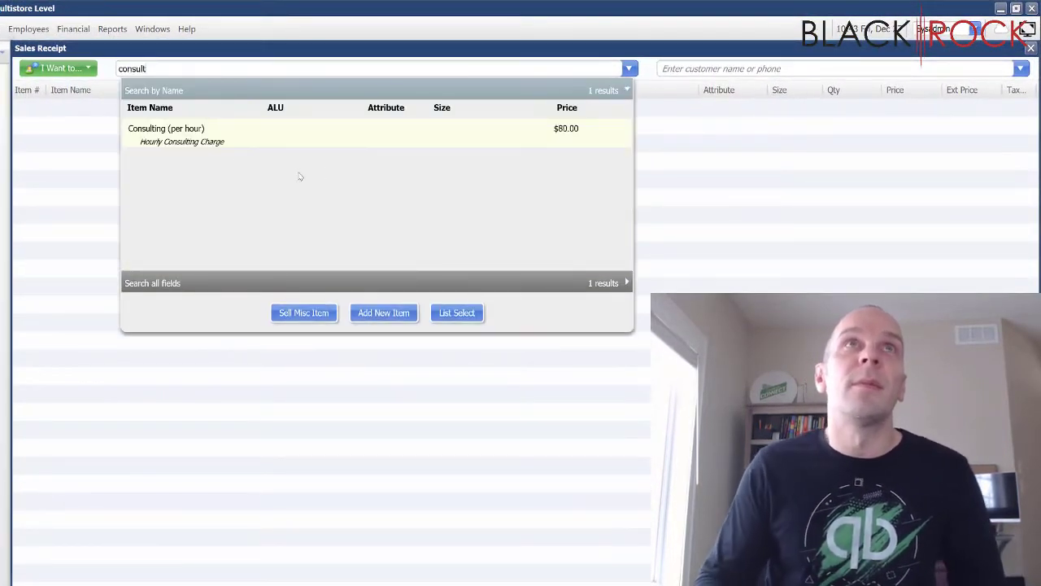
click(222, 145)
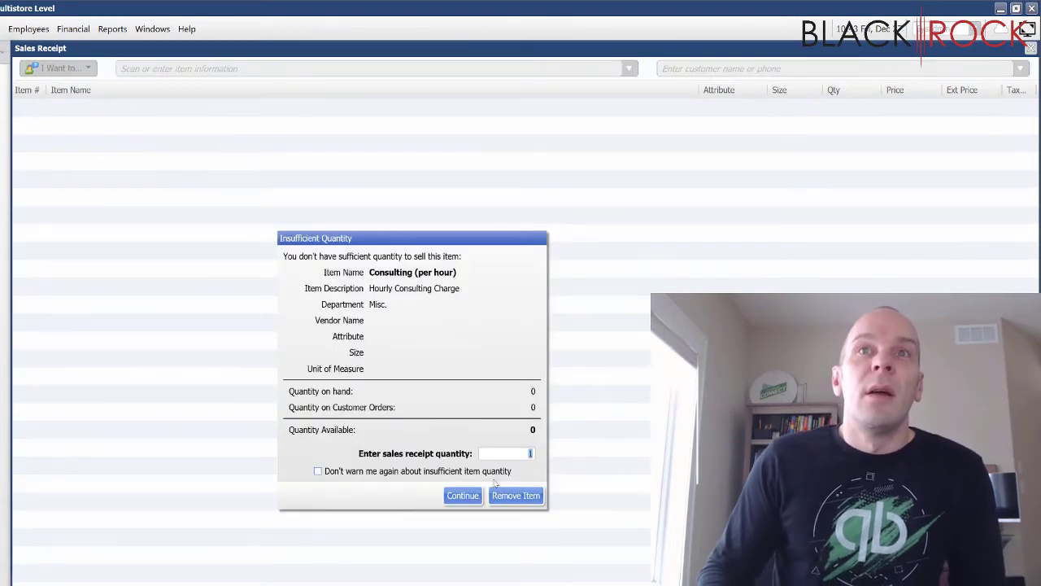
click(515, 503)
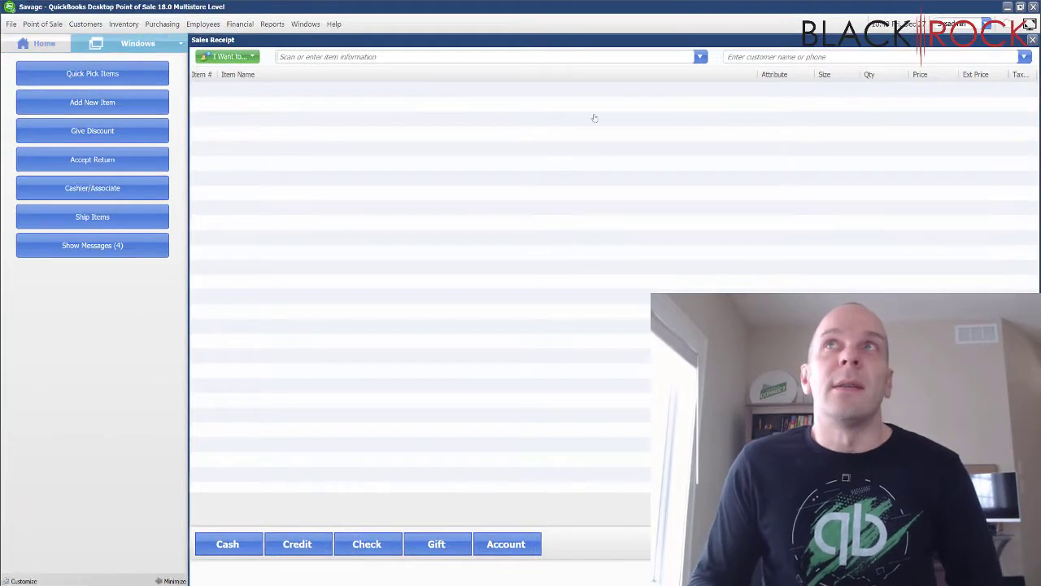
key(Escape)
click(587, 331)
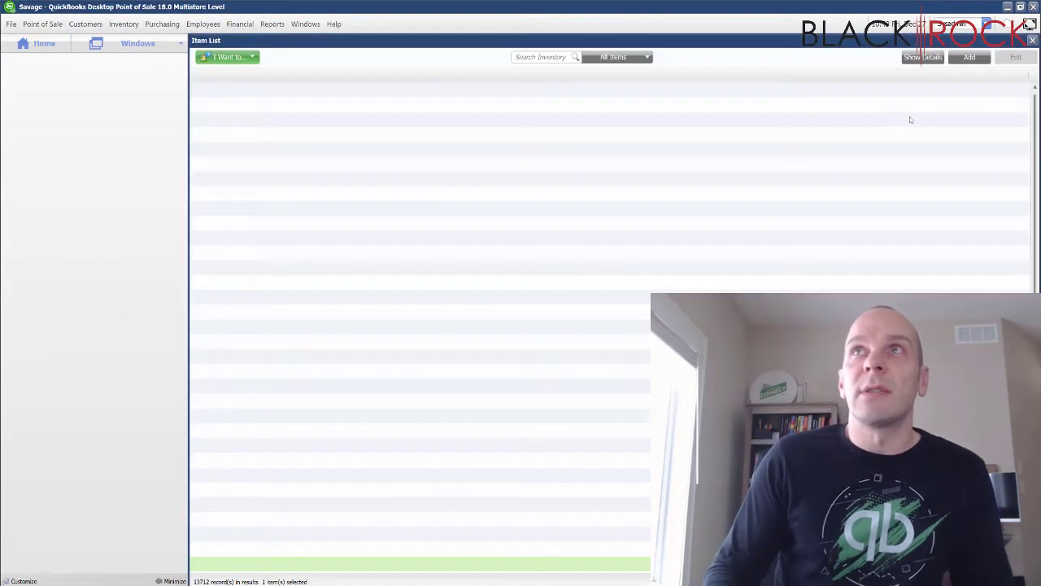
Search for the consulting item, change its type to Service, and save it.
click(925, 57)
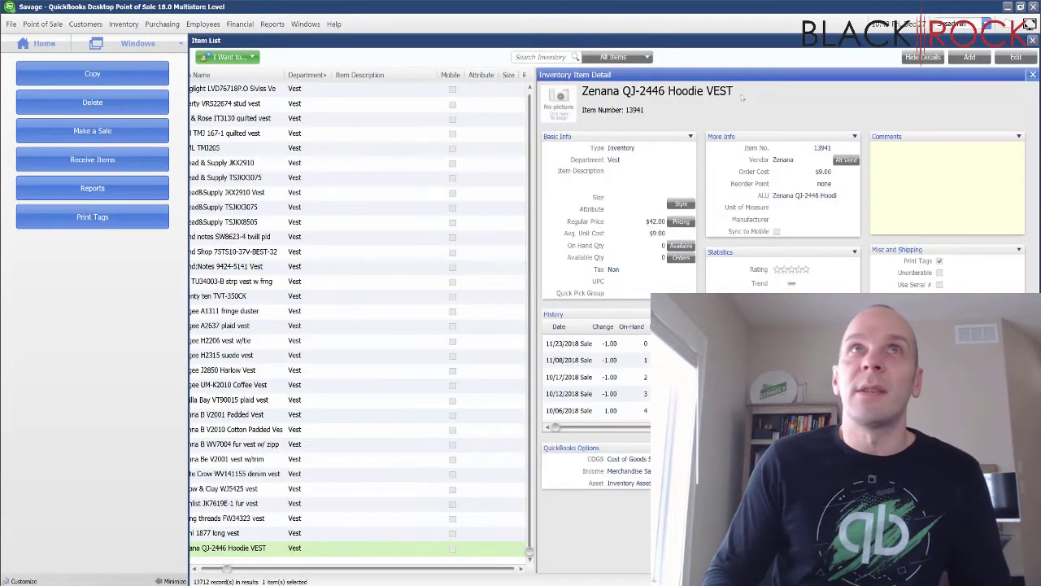
click(519, 58)
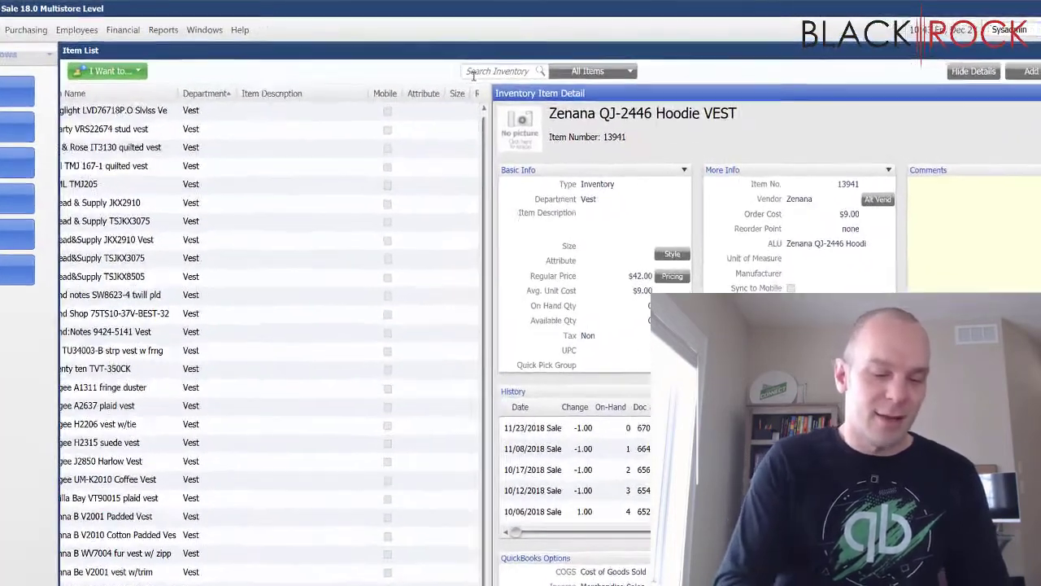
text(corsulting)
key(Return)
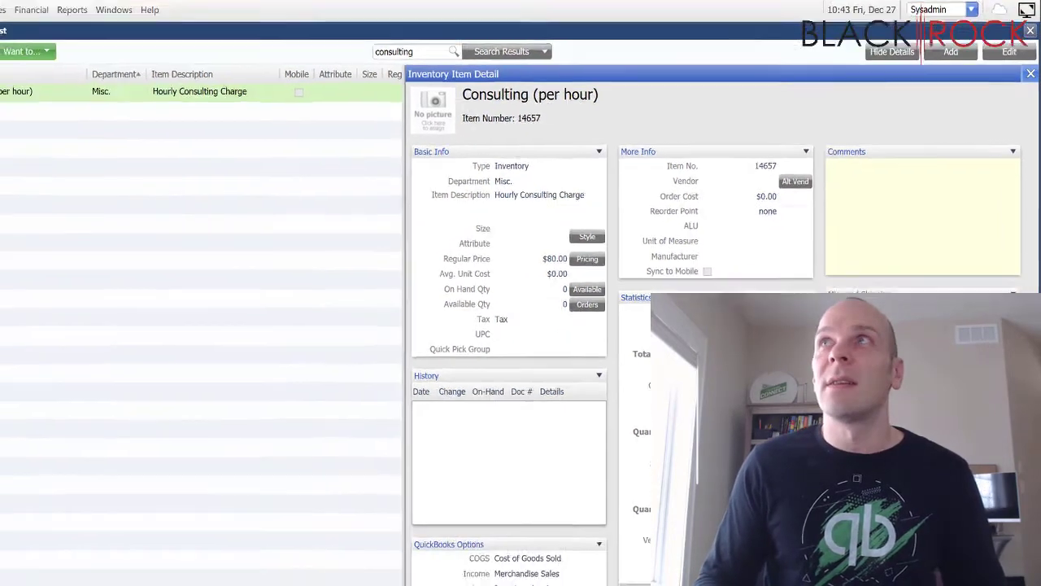
click(1006, 75)
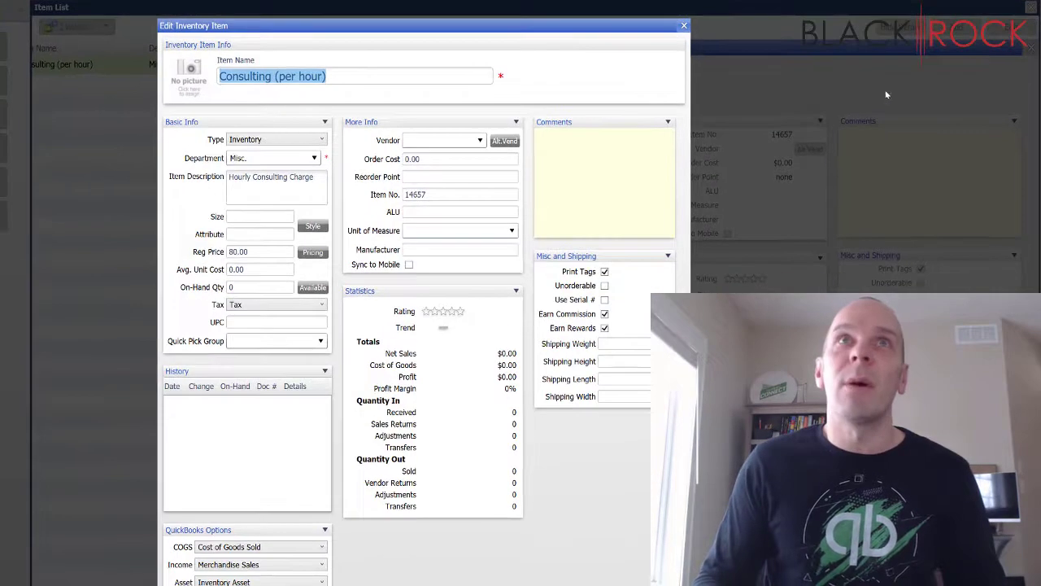
click(322, 141)
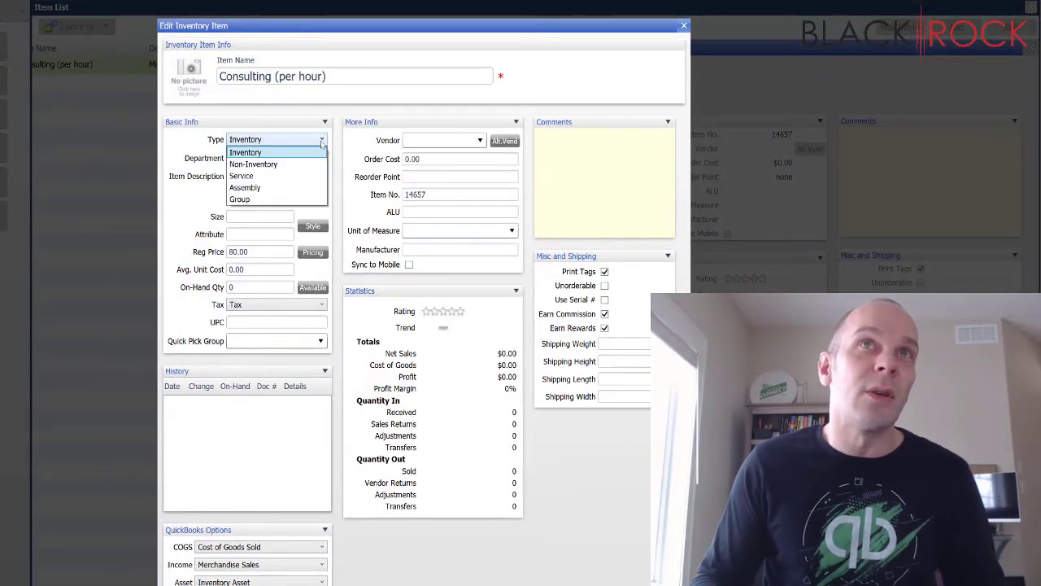
click(286, 175)
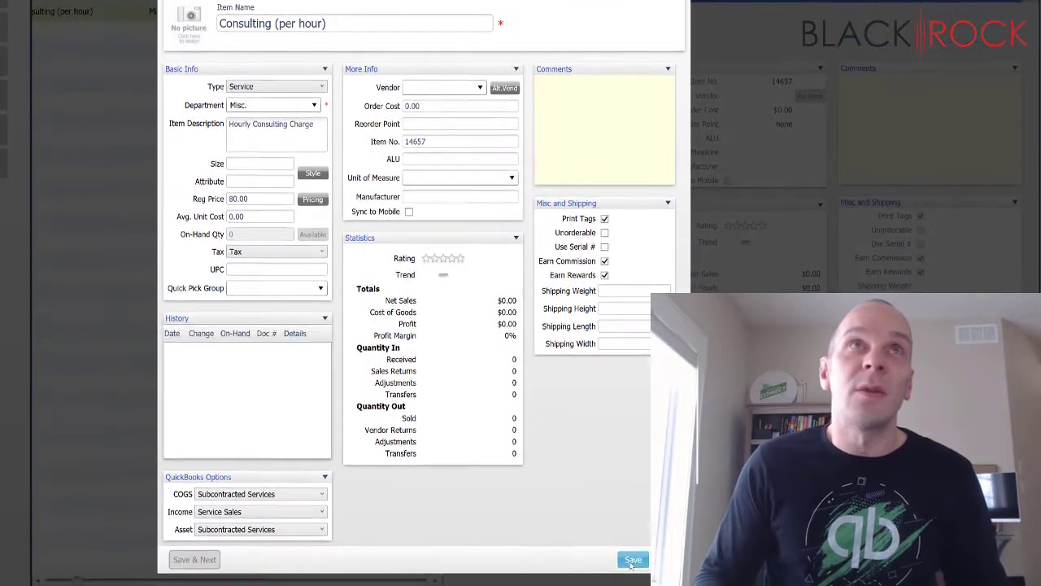
click(629, 558)
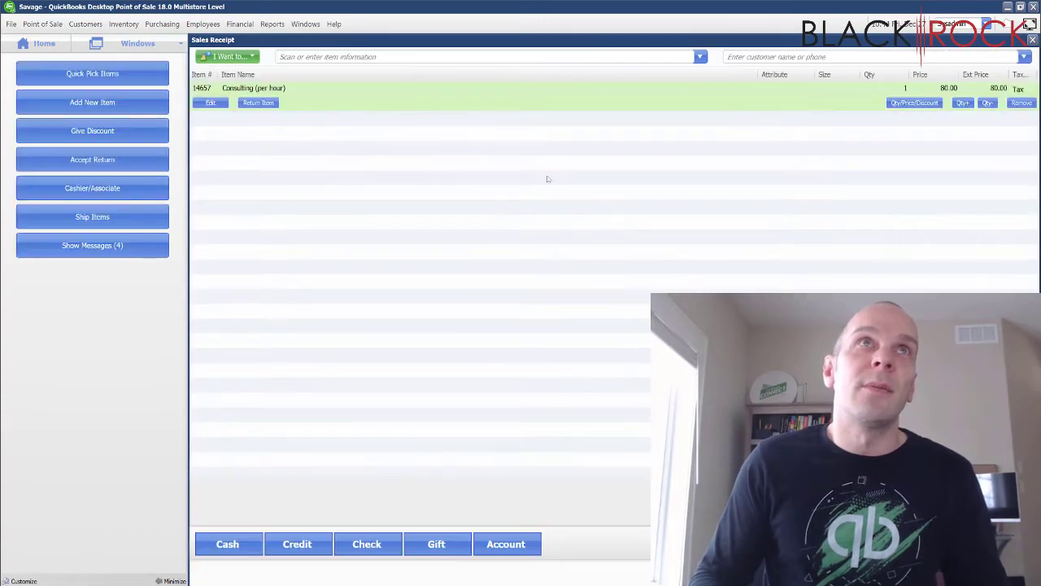
Replace the old receipt line with Consulting (per hour) for 2.25 hours: 180.00 plus 13.28 tax.
click(1021, 102)
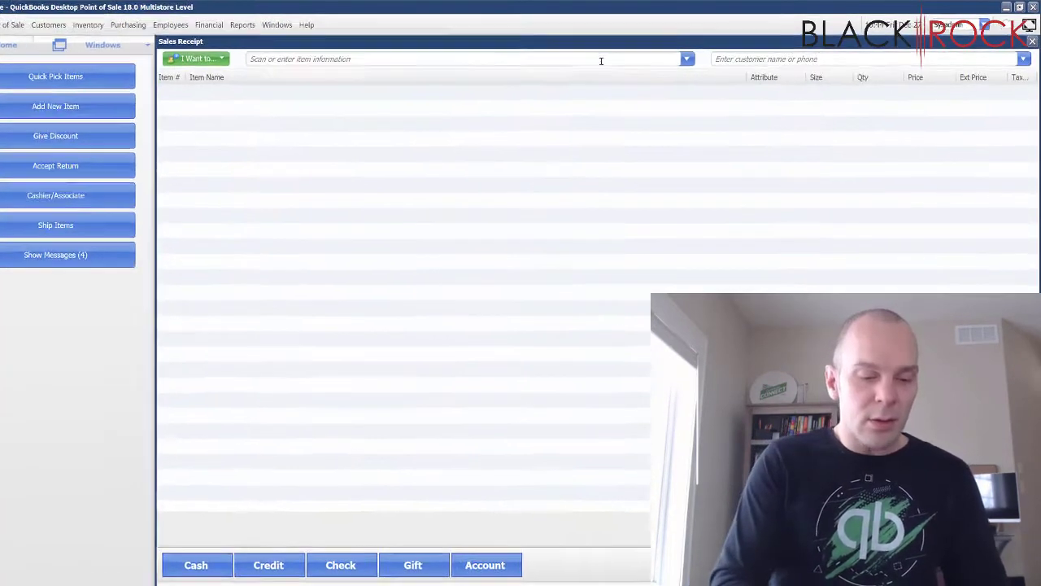
text(c)
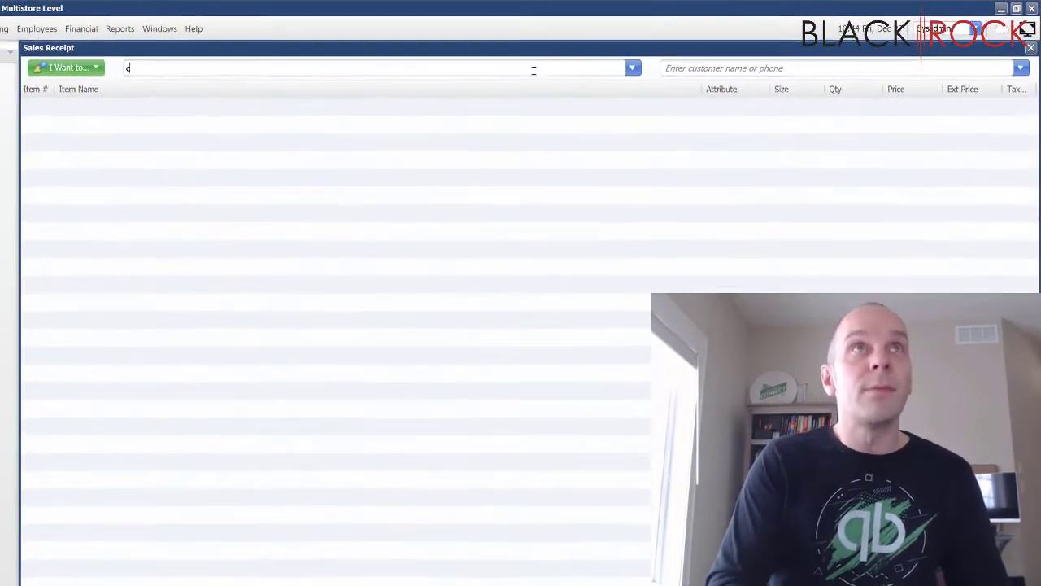
text(onsulting)
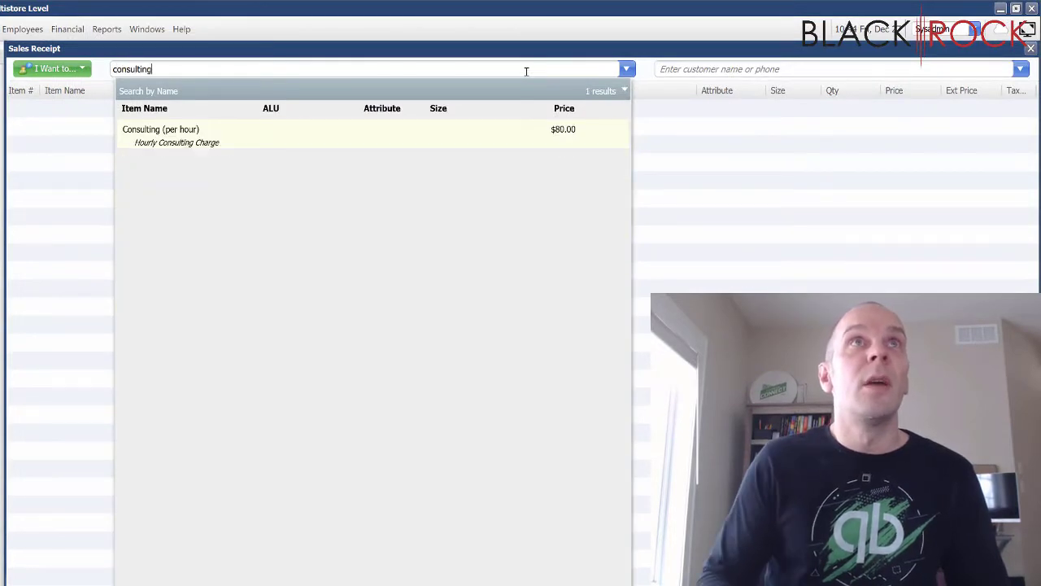
click(152, 136)
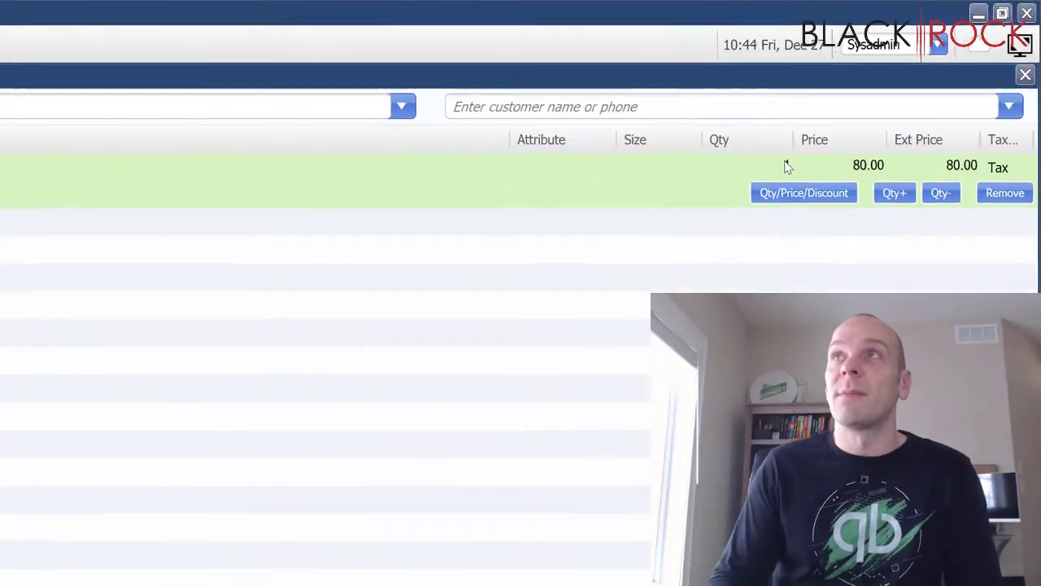
click(875, 105)
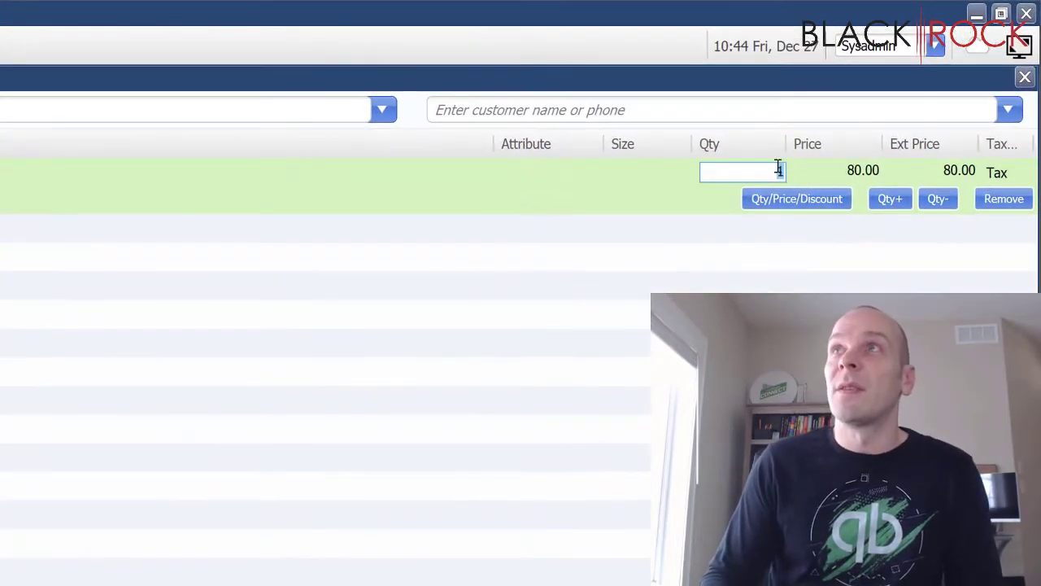
text(2.25)
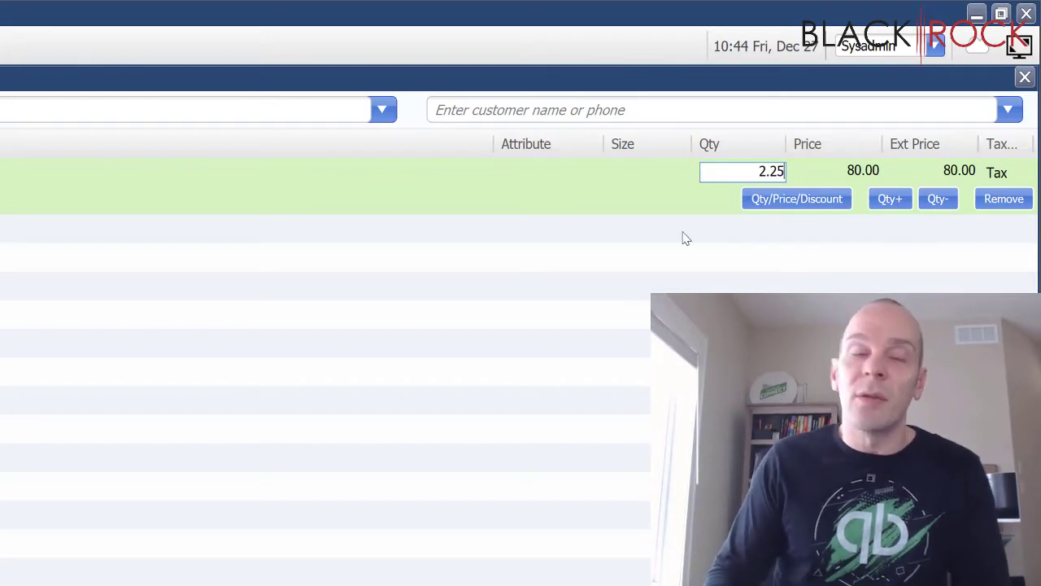
key(Tab)
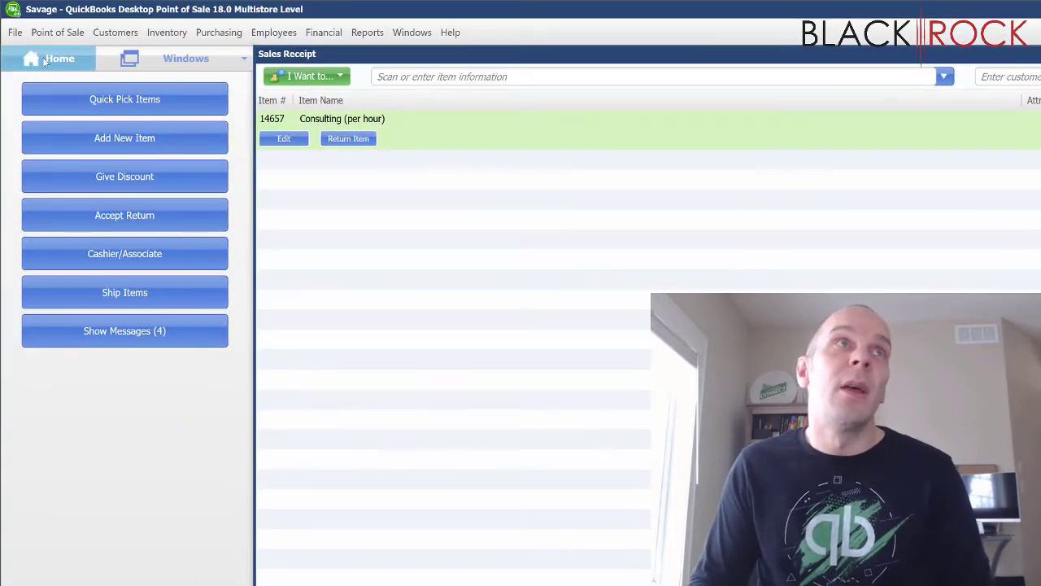
Find the consulting item in the inventory Item List.
click(45, 62)
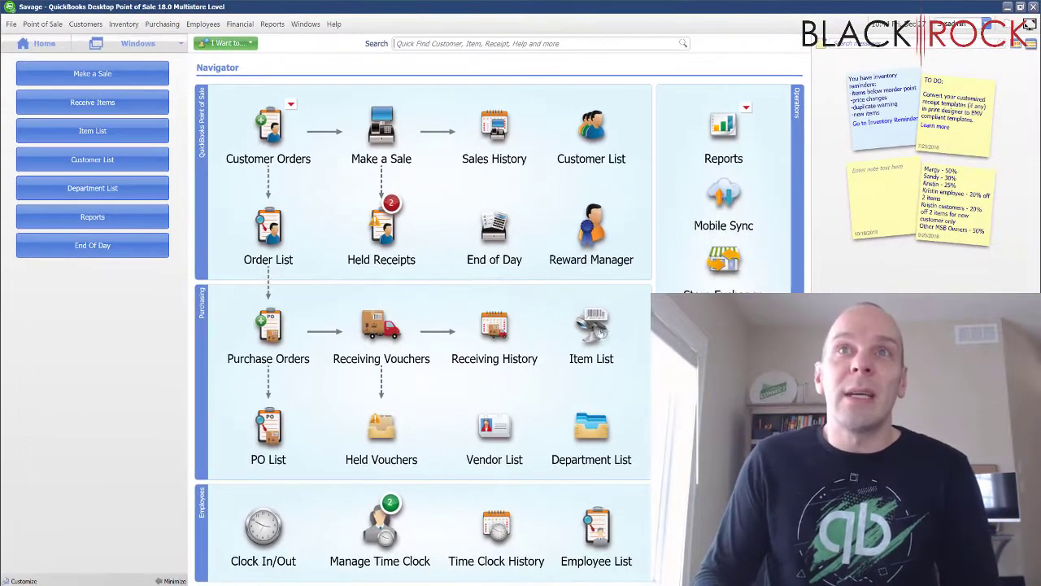
click(597, 331)
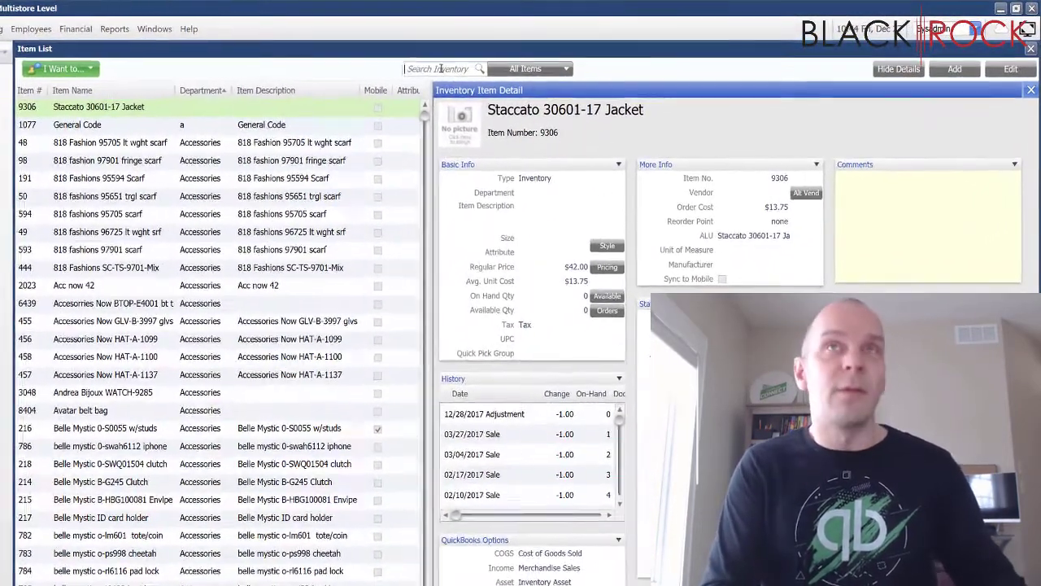
click(544, 57)
text(consu)
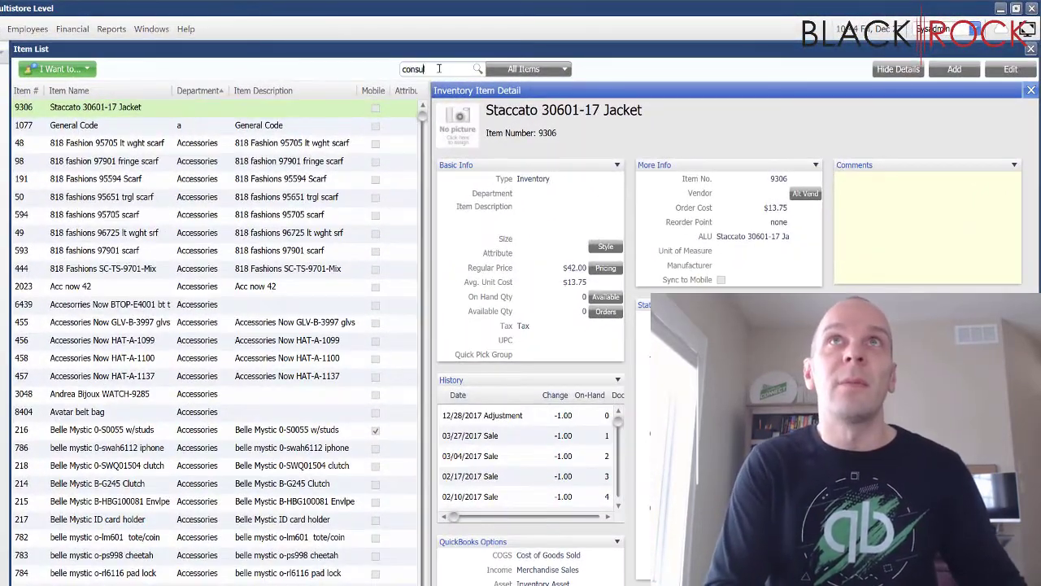
text(lting)
key(Return)
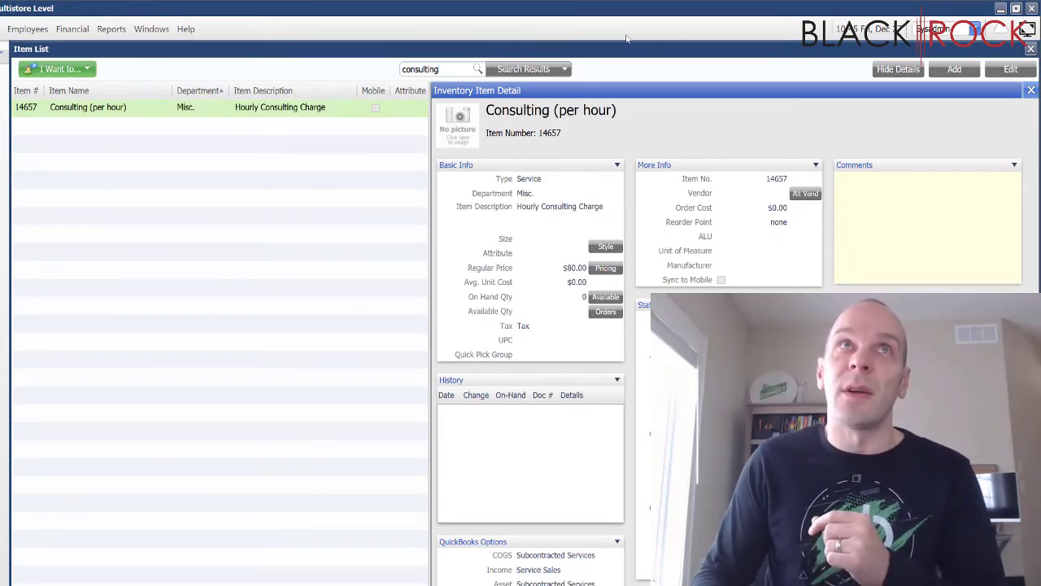
Change Consulting (per hour) to the Non tax code and save it.
click(1008, 70)
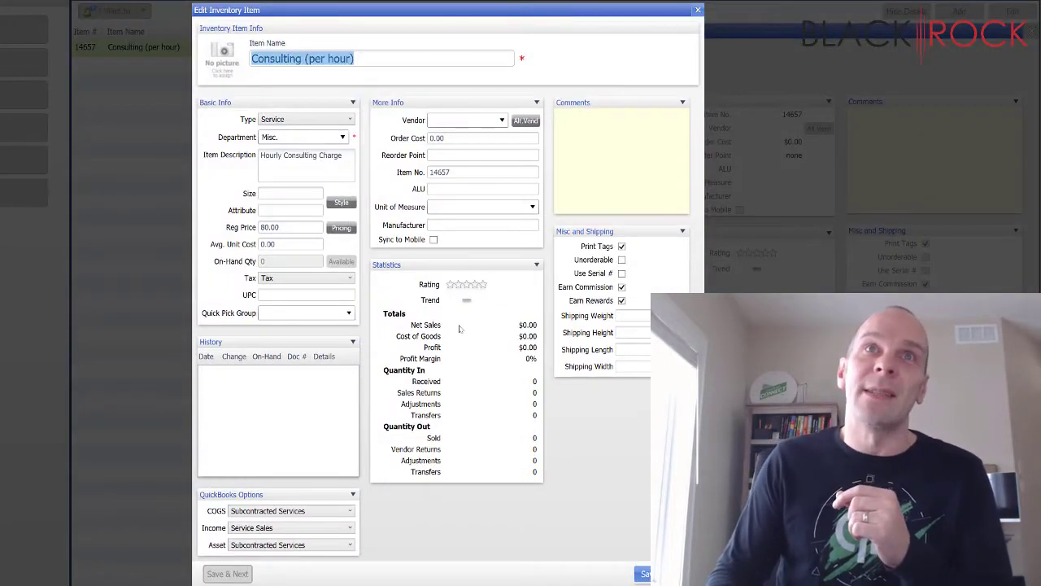
click(348, 279)
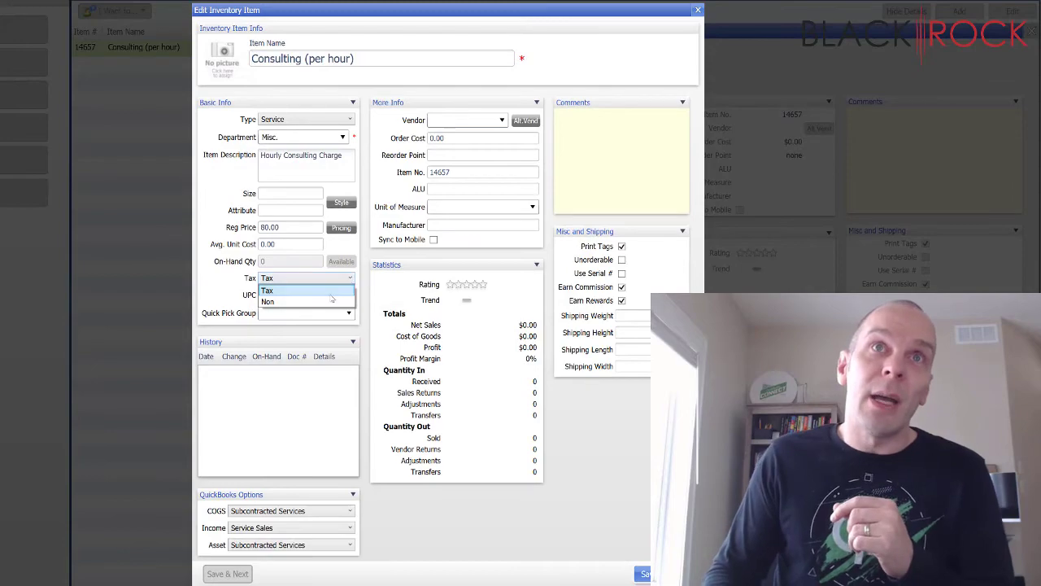
click(328, 297)
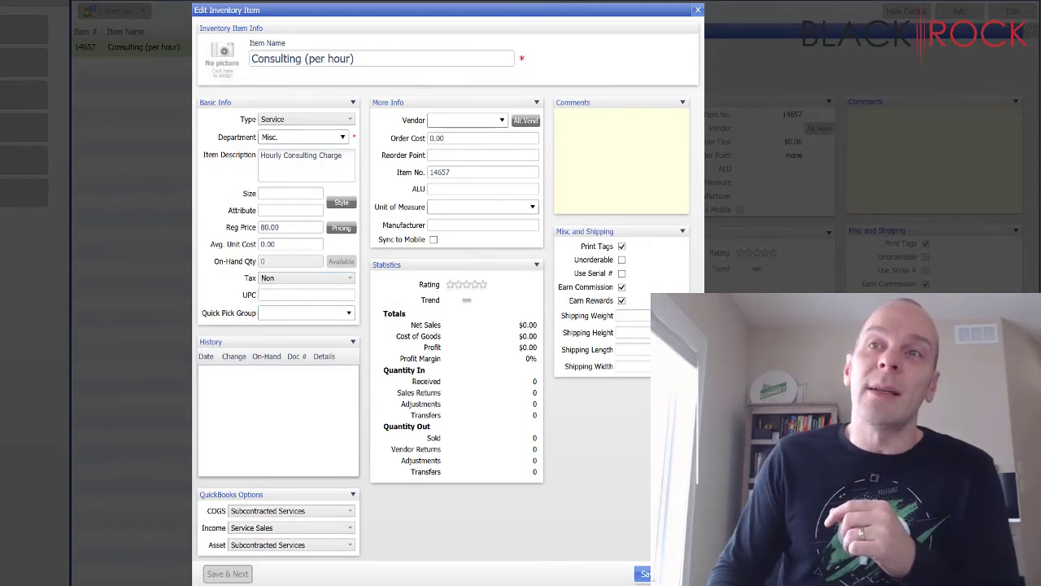
click(640, 573)
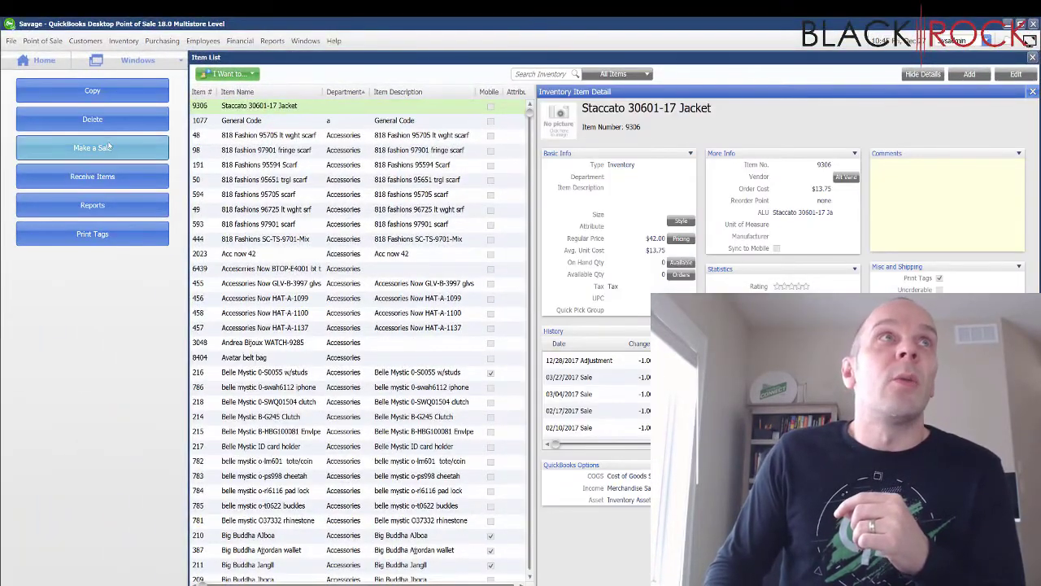
Start a fresh receipt without the out-of-stock jacket and bill Consulting (per hour) for 2.25 hours.
click(92, 147)
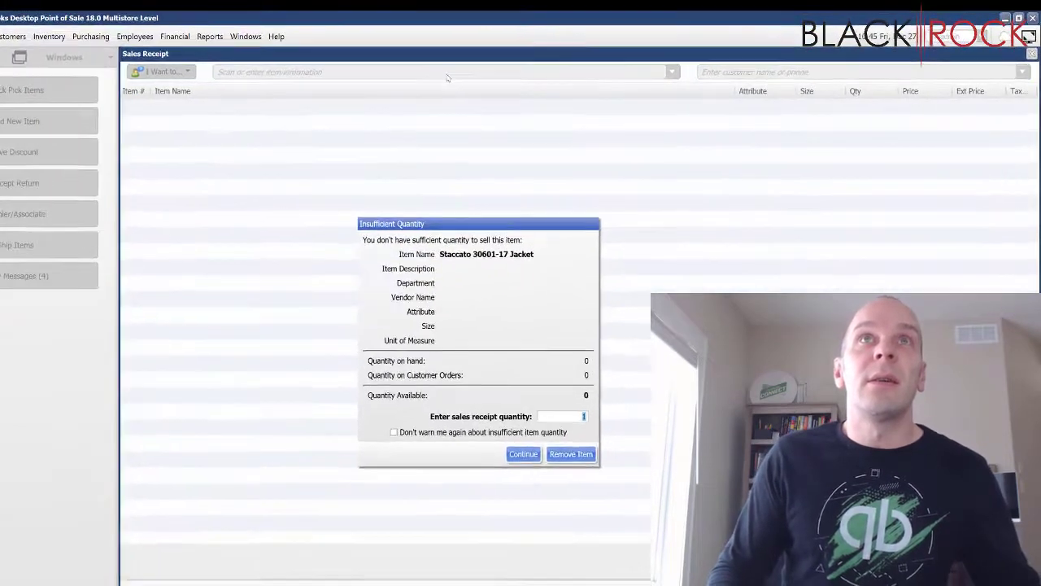
click(571, 454)
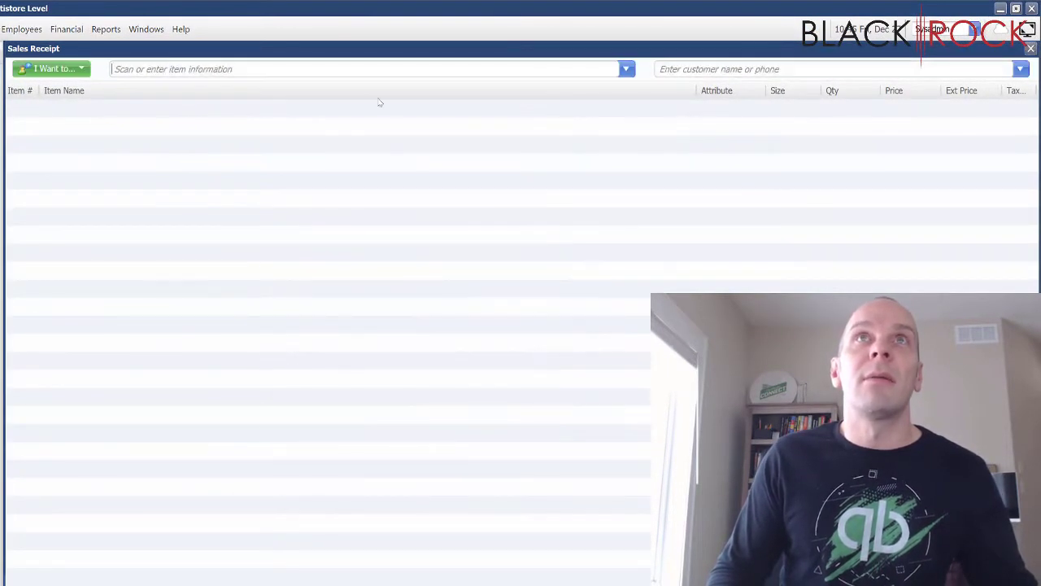
text(consulting)
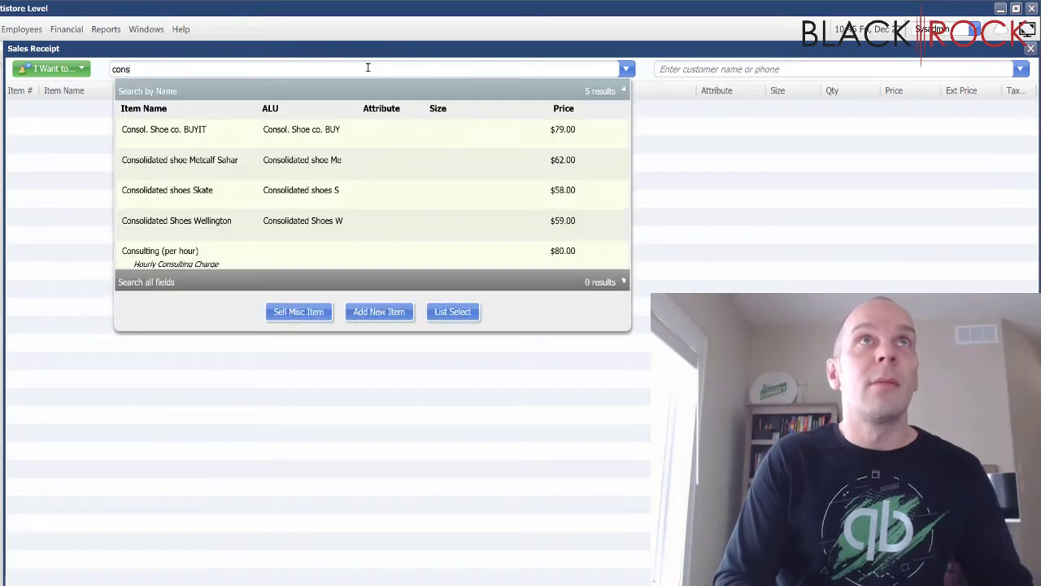
click(343, 145)
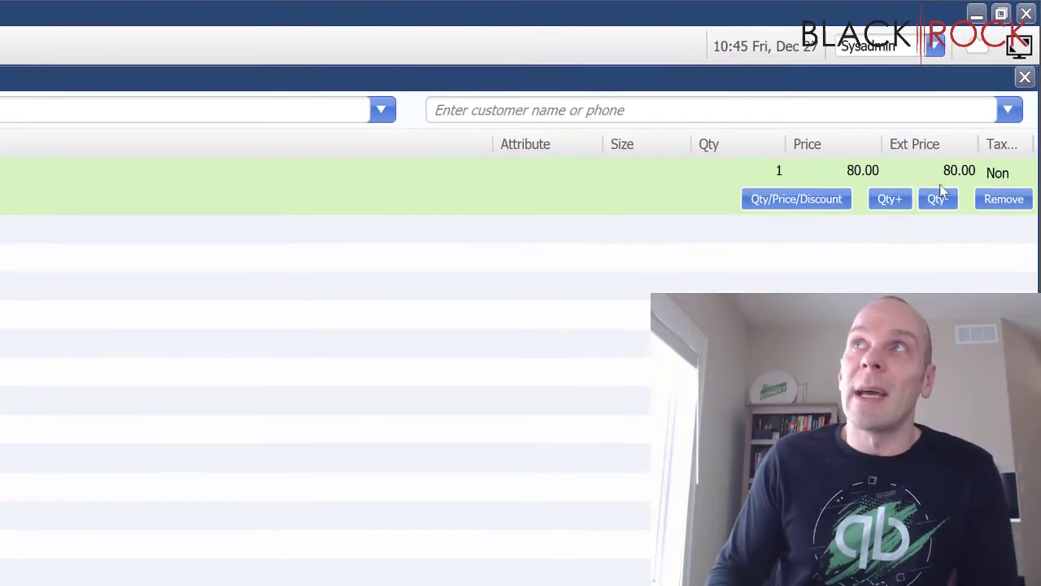
click(809, 150)
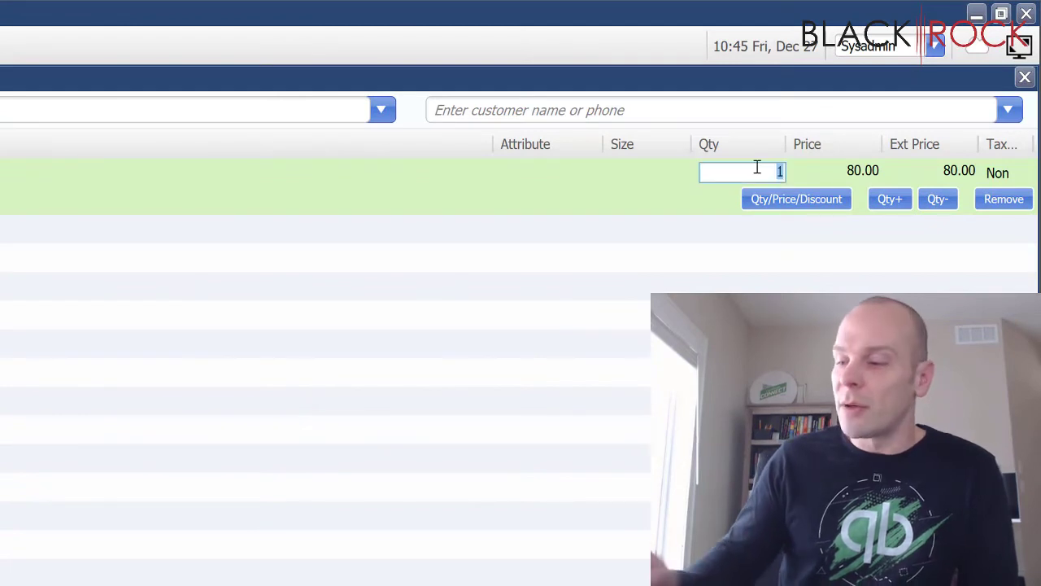
text(2.25)
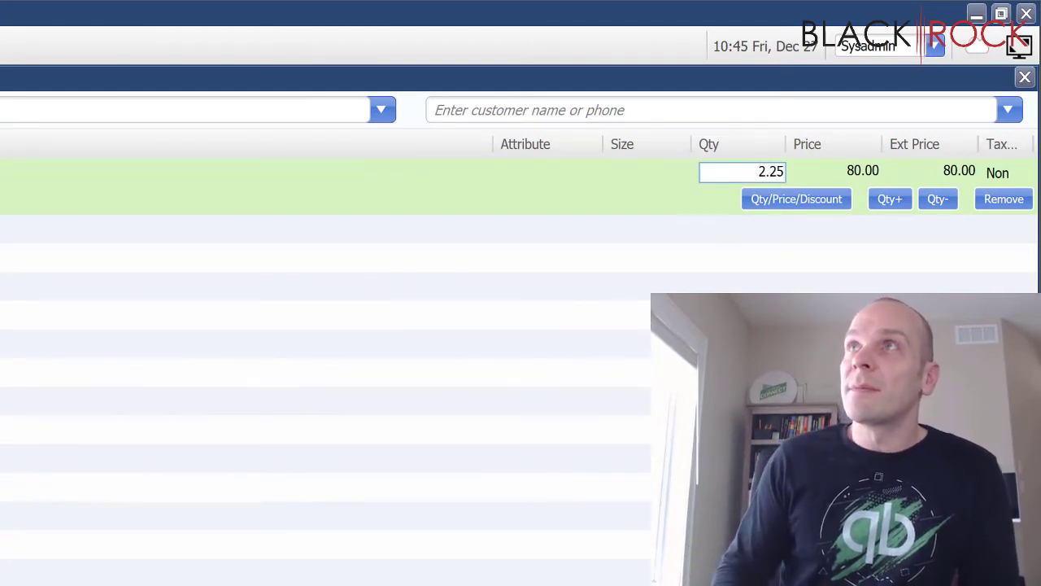
key(Tab)
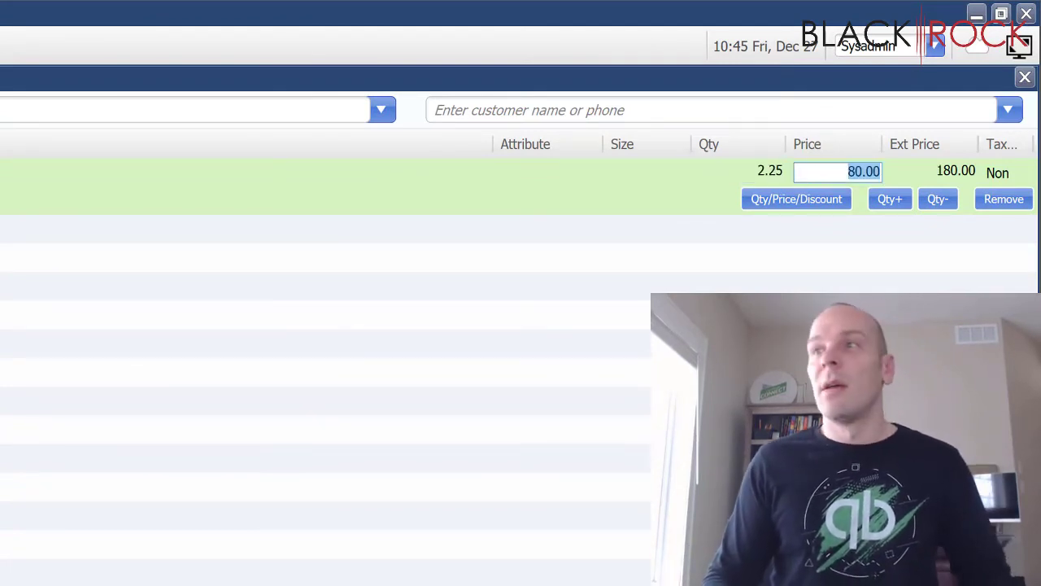